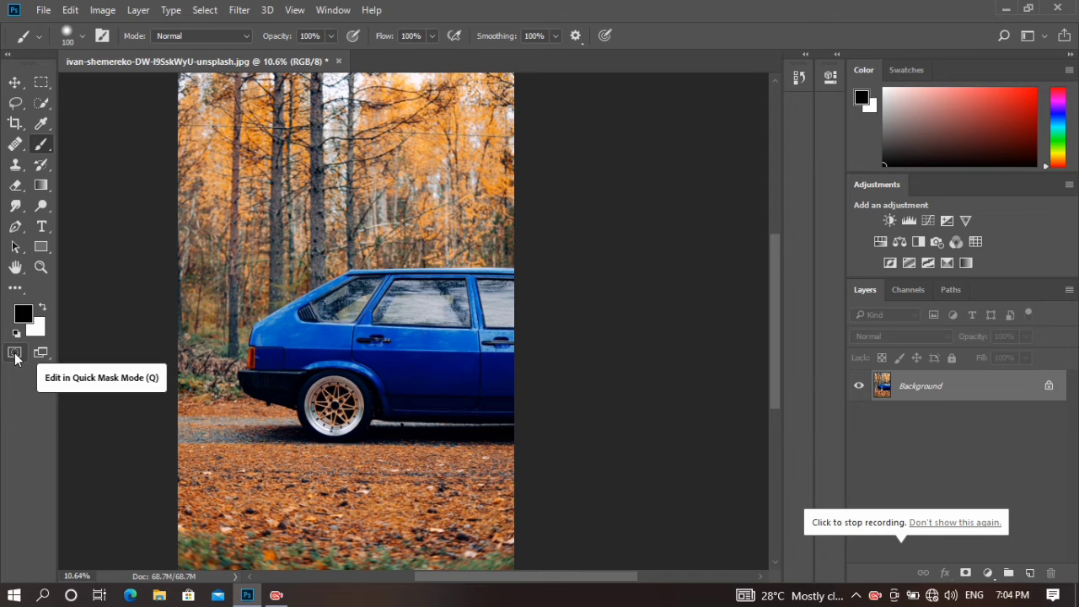
# - Check and confirm the Quick Mask Options, then exit Quick Mask mode
pyautogui.doubleClick(15, 354)
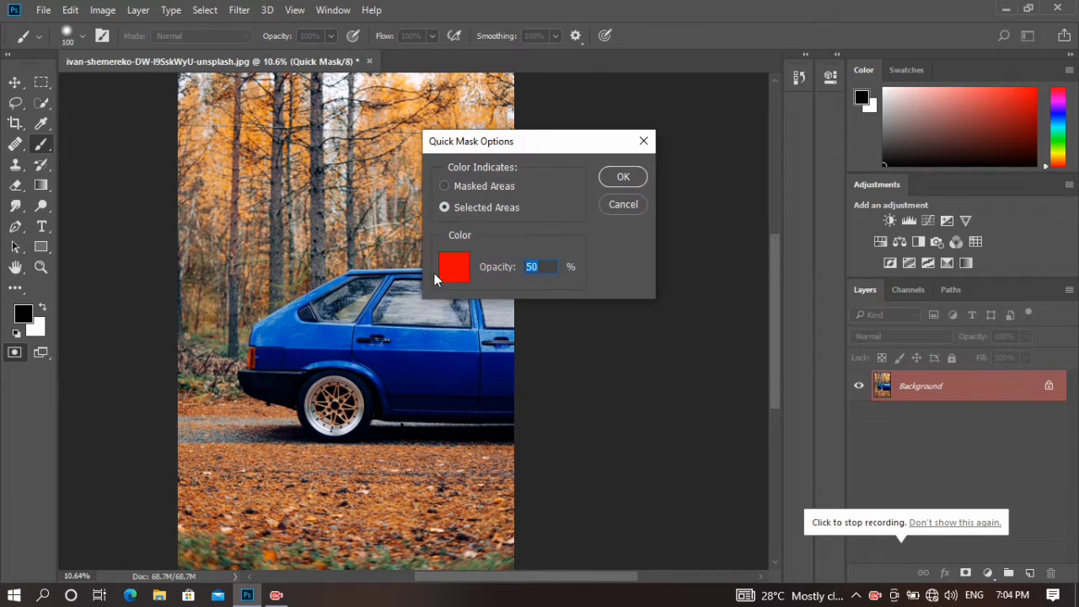
pyautogui.click(621, 176)
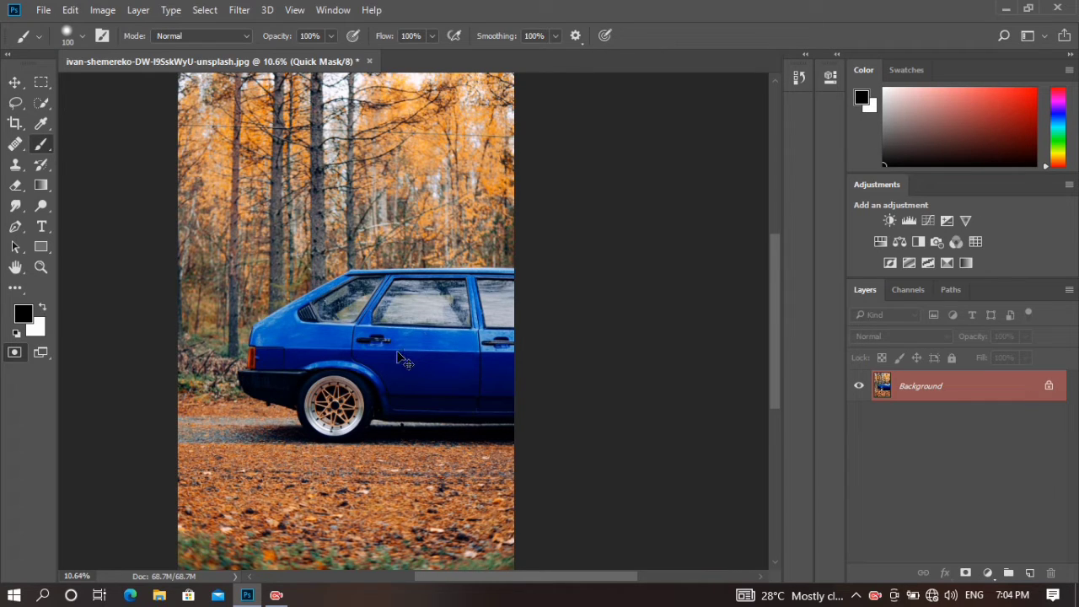
pyautogui.press('q')
# - Duplicate the photo onto a new Layer 1 and zoom in on the door
pyautogui.hotkey('ctrl', 'j')
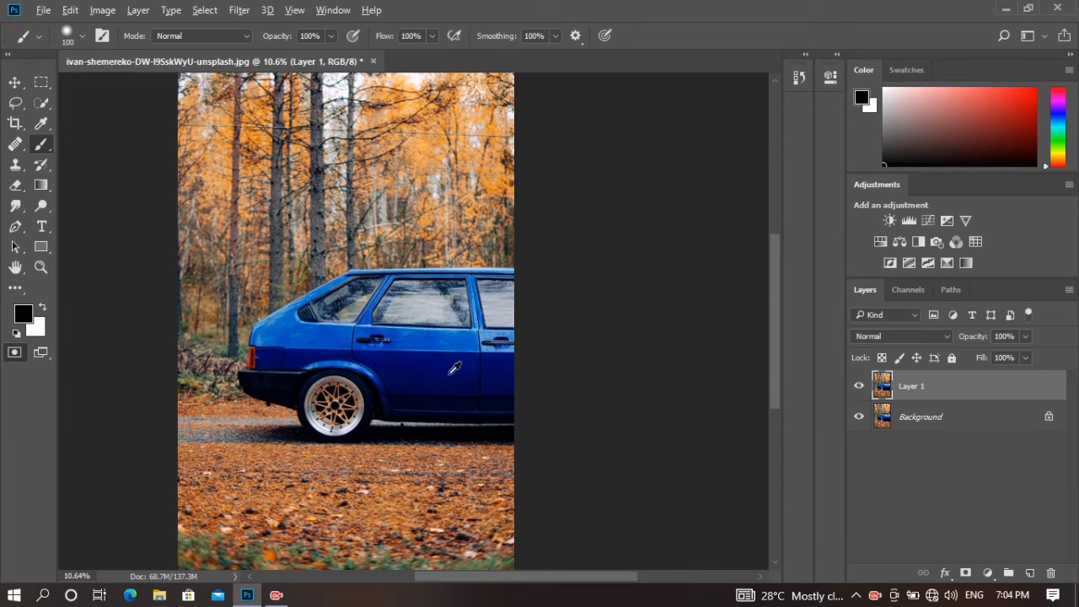
pyautogui.scroll(3, 453, 368)
pyautogui.scroll(3, 447, 374)
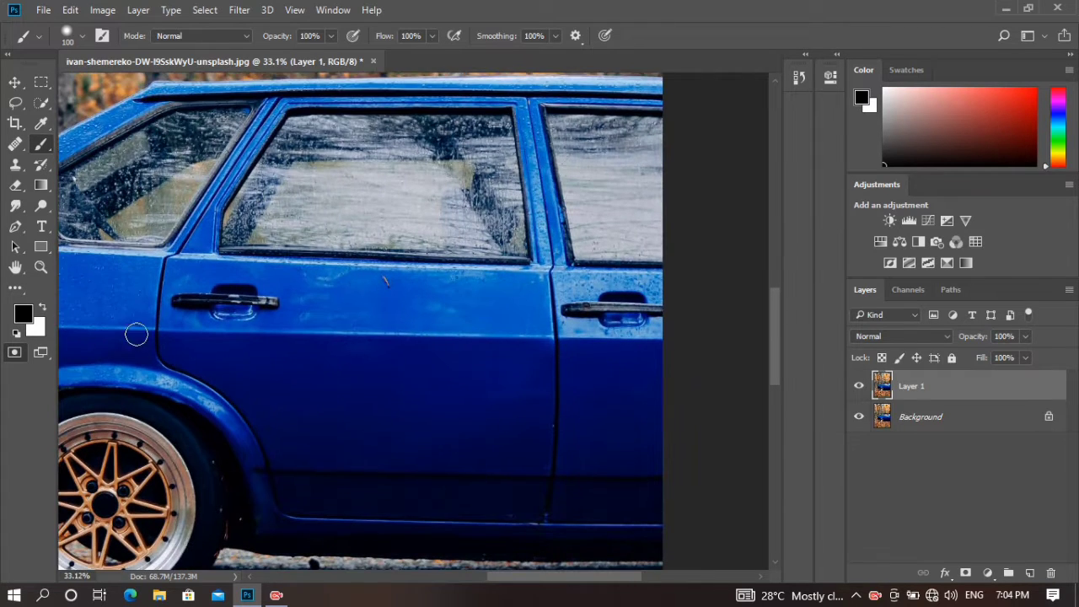
# - Set a white 300 brush, test and undo a door stroke, and review Quick Mask Options
pyautogui.click(44, 308)
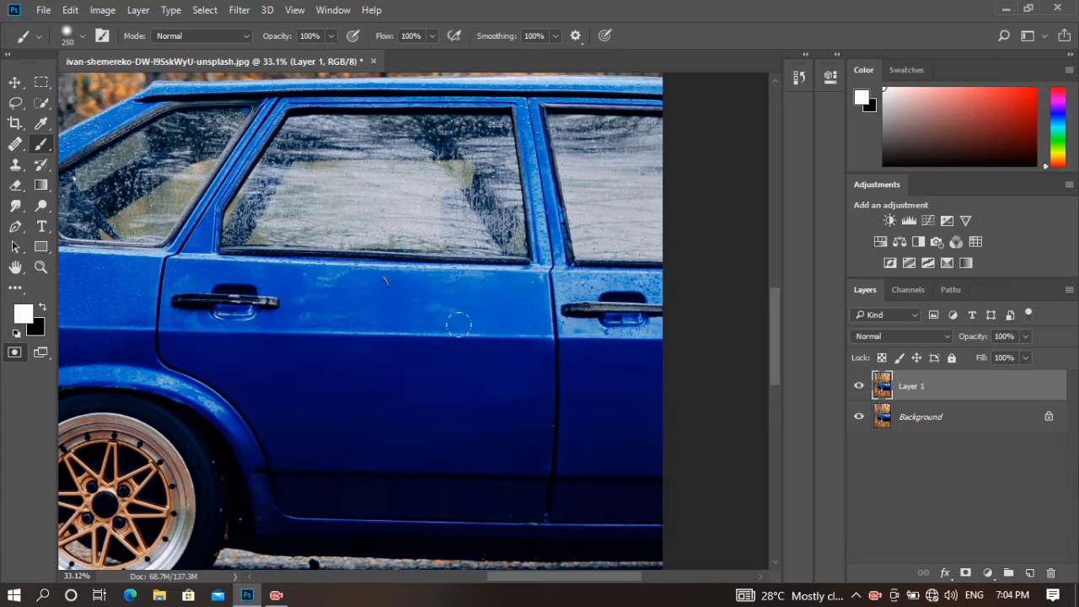
pyautogui.press(']')
pyautogui.moveTo(458, 323); pyautogui.dragTo(436, 305)
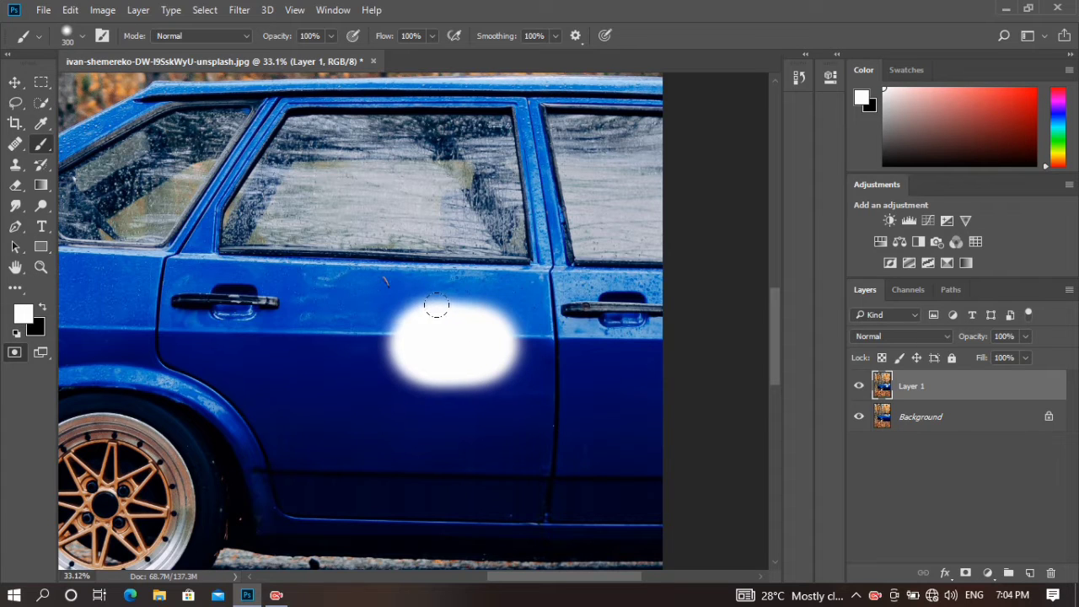
pyautogui.hotkey('ctrl', 'z')
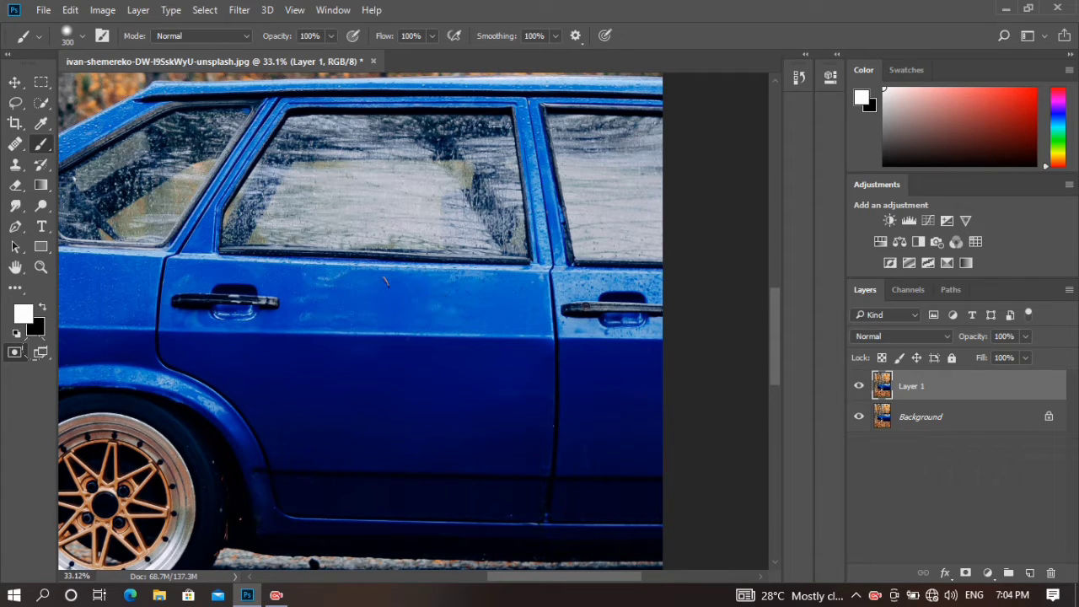
pyautogui.doubleClick(15, 352)
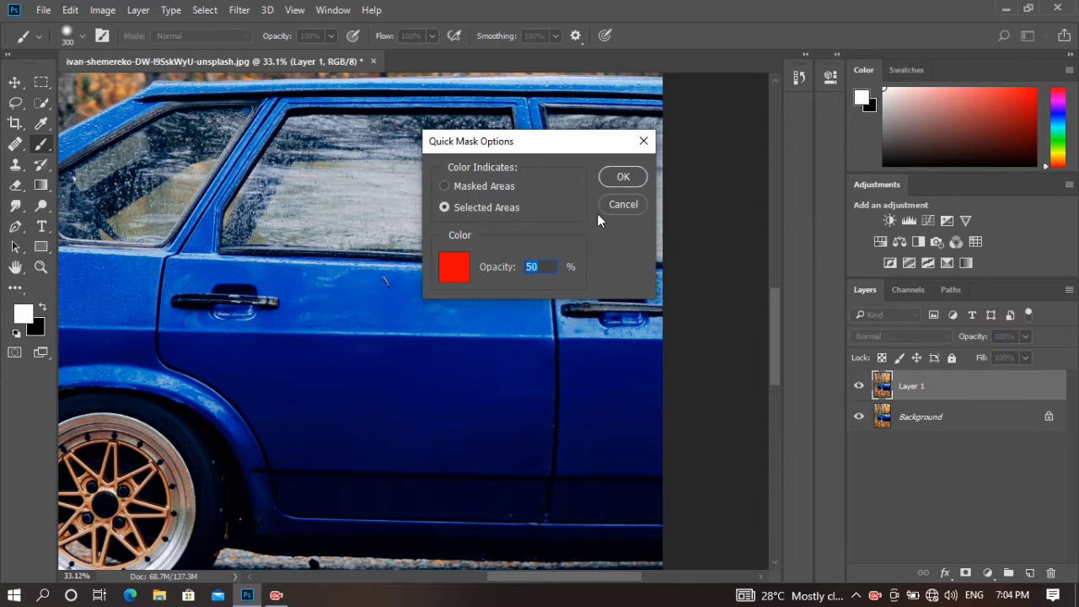
pyautogui.click(621, 177)
# - Test and undo white and black strokes, then re-enter Quick Mask mode with black
pyautogui.moveTo(333, 373); pyautogui.dragTo(400, 373)
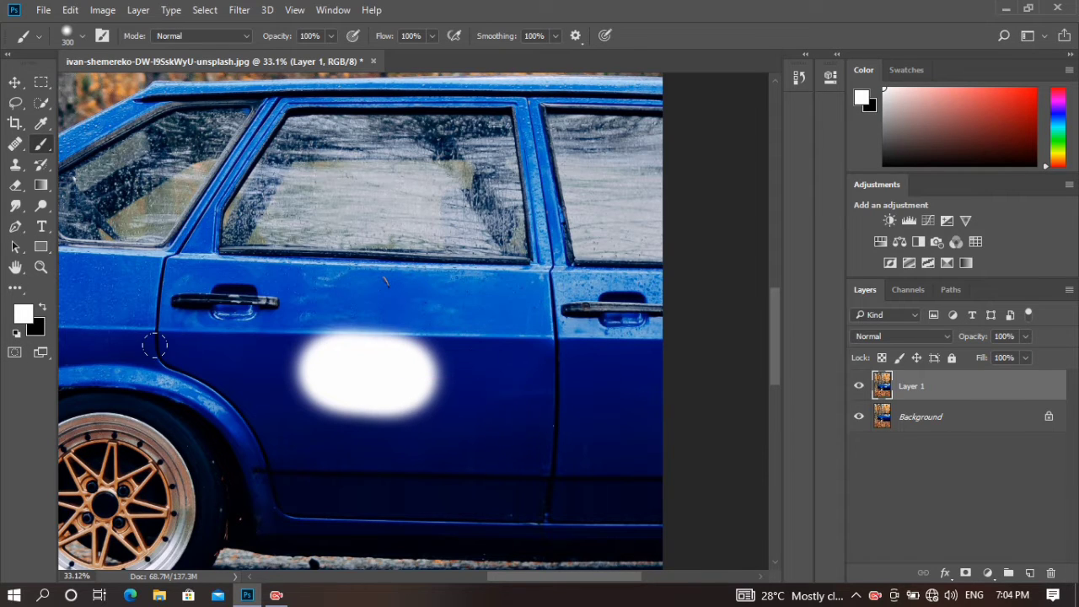
pyautogui.hotkey('ctrl', 'z')
pyautogui.click(42, 308)
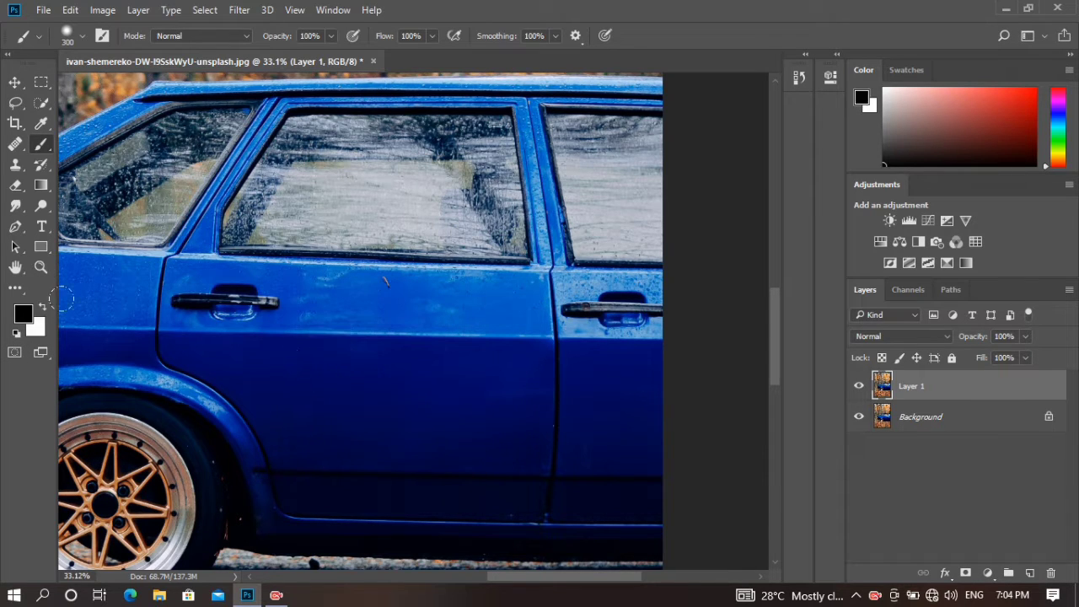
pyautogui.moveTo(373, 361); pyautogui.dragTo(446, 360)
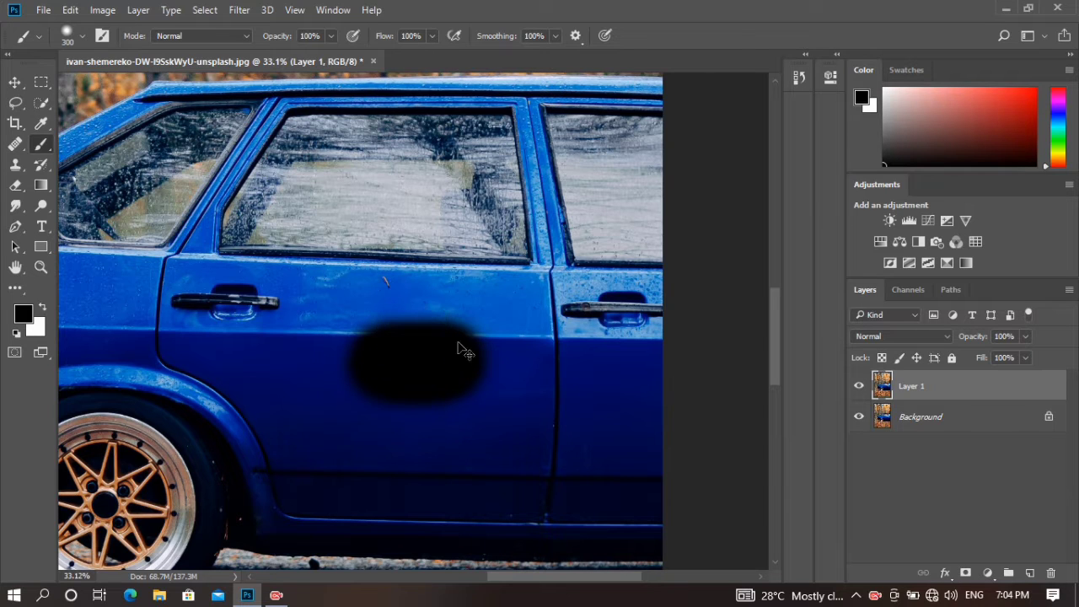
pyautogui.hotkey('ctrl', 'z')
pyautogui.click(14, 352)
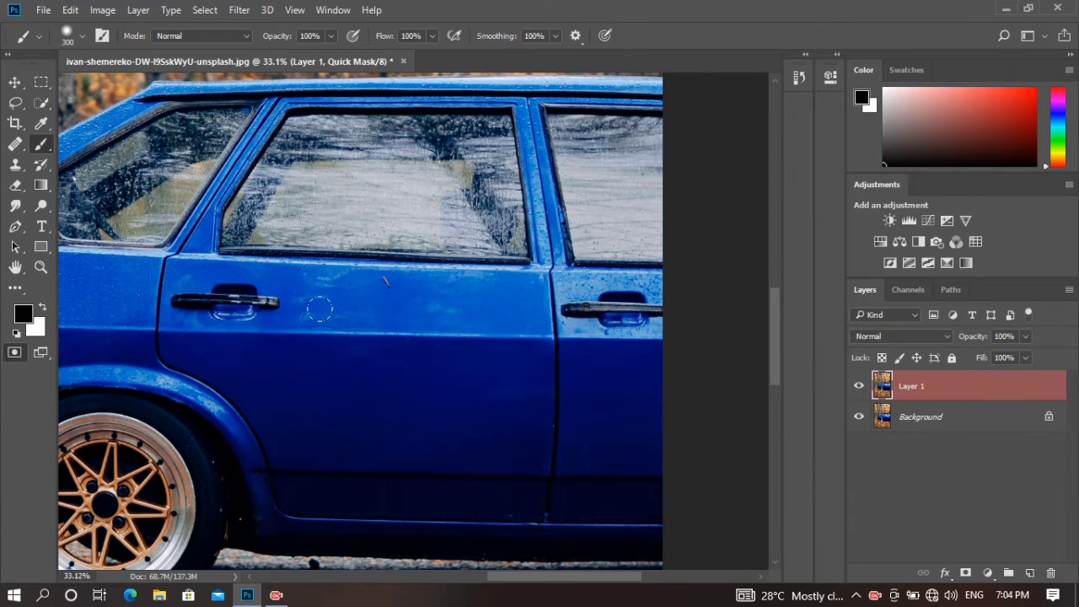
# - Paint quick mask across the car door, lower door and rear body, then shrink the brush
pyautogui.moveTo(317, 286); pyautogui.dragTo(422, 282)
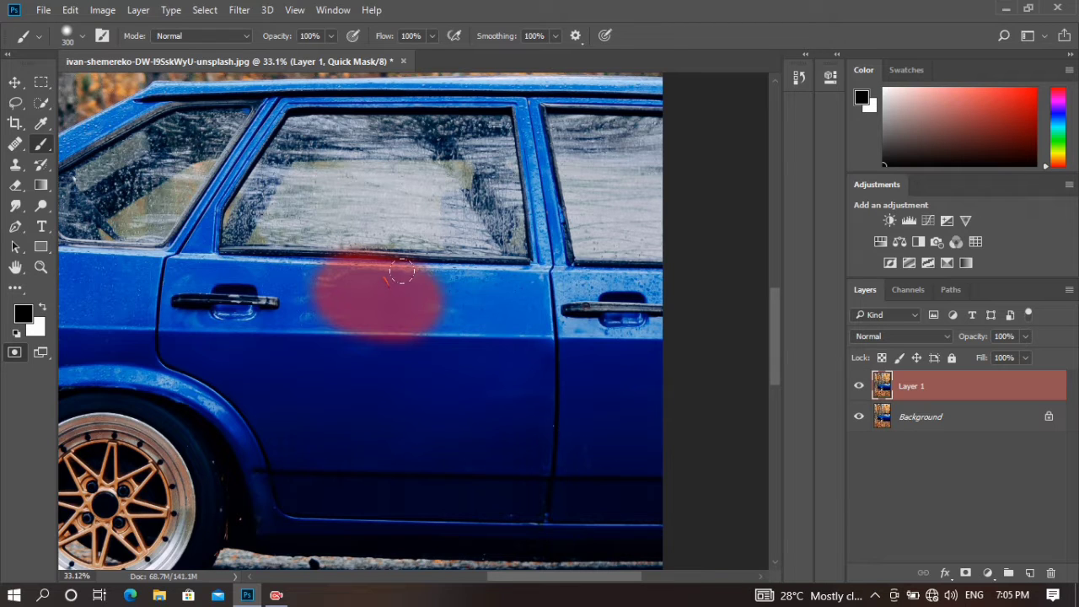
pyautogui.moveTo(434, 281)
pyautogui.mouseDown()
pyautogui.moveTo(493, 278)
pyautogui.moveTo(459, 414)
pyautogui.moveTo(542, 481)
pyautogui.moveTo(378, 457)
pyautogui.moveTo(337, 475)
pyautogui.moveTo(268, 474)
pyautogui.moveTo(525, 409)
pyautogui.moveTo(295, 333)
pyautogui.moveTo(594, 342)
pyautogui.mouseUp()
pyautogui.moveTo(594, 295)
pyautogui.mouseDown()
pyautogui.moveTo(291, 285)
pyautogui.moveTo(539, 379)
pyautogui.moveTo(379, 387)
pyautogui.moveTo(156, 329)
pyautogui.moveTo(194, 291)
pyautogui.moveTo(244, 295)
pyautogui.moveTo(287, 270)
pyautogui.moveTo(225, 209)
pyautogui.moveTo(506, 99)
pyautogui.moveTo(307, 172)
pyautogui.moveTo(390, 183)
pyautogui.moveTo(337, 252)
pyautogui.moveTo(309, 352)
pyautogui.moveTo(96, 332)
pyautogui.moveTo(83, 290)
pyautogui.mouseUp()
pyautogui.press('[')
pyautogui.press('[')
pyautogui.press('[')
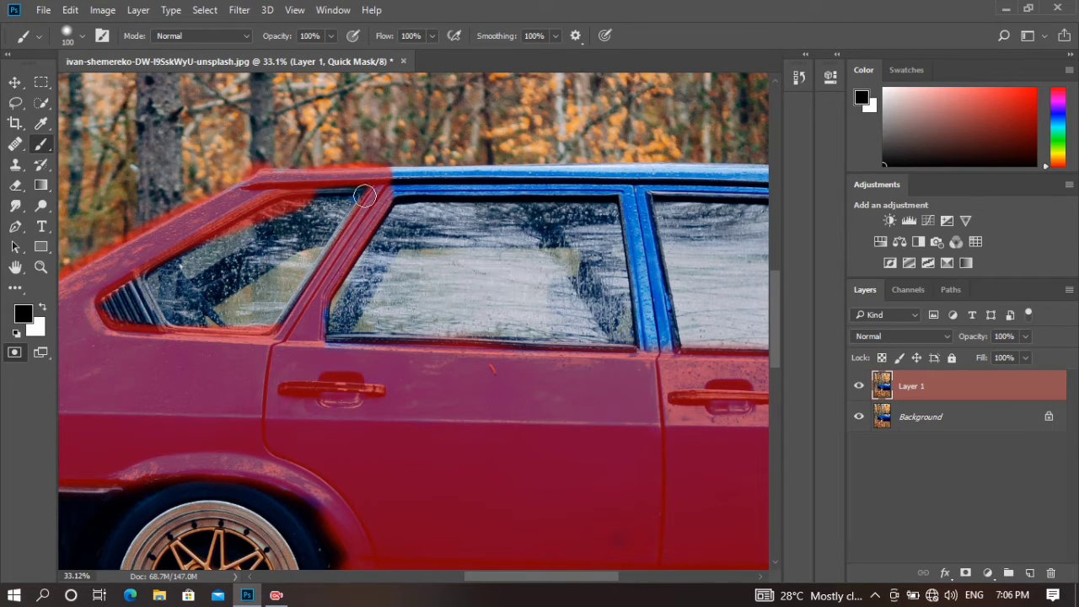
# - Mask the pillar base, roofline and remaining blue roof strip with a 150 brush
pyautogui.moveTo(315, 318)
pyautogui.mouseDown()
pyautogui.moveTo(282, 357)
pyautogui.moveTo(402, 188)
pyautogui.moveTo(371, 185)
pyautogui.moveTo(713, 160)
pyautogui.moveTo(763, 168)
pyautogui.mouseUp()
pyautogui.press(']')
pyautogui.press(']')
pyautogui.hscroll(3, 640, 203)
pyautogui.moveTo(548, 206)
pyautogui.mouseDown()
pyautogui.moveTo(573, 354)
pyautogui.moveTo(564, 278)
pyautogui.mouseUp()
# - Erase the mask spill above the roof, then shrink the brush to 125
pyautogui.press('x')
pyautogui.moveTo(675, 160); pyautogui.dragTo(614, 168)
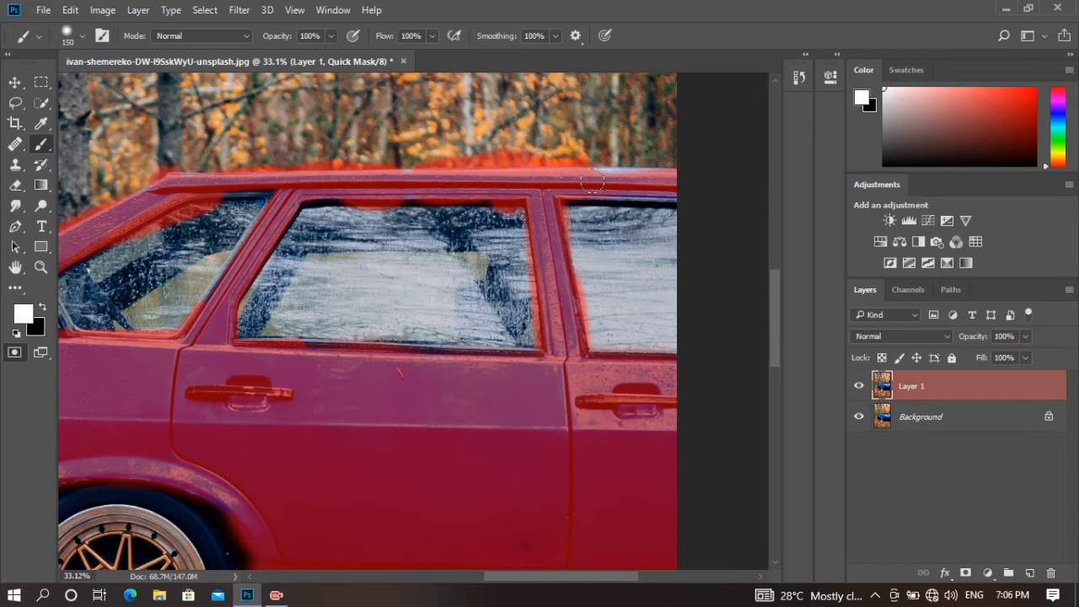
pyautogui.press('x')
pyautogui.scroll(5, 607, 186)
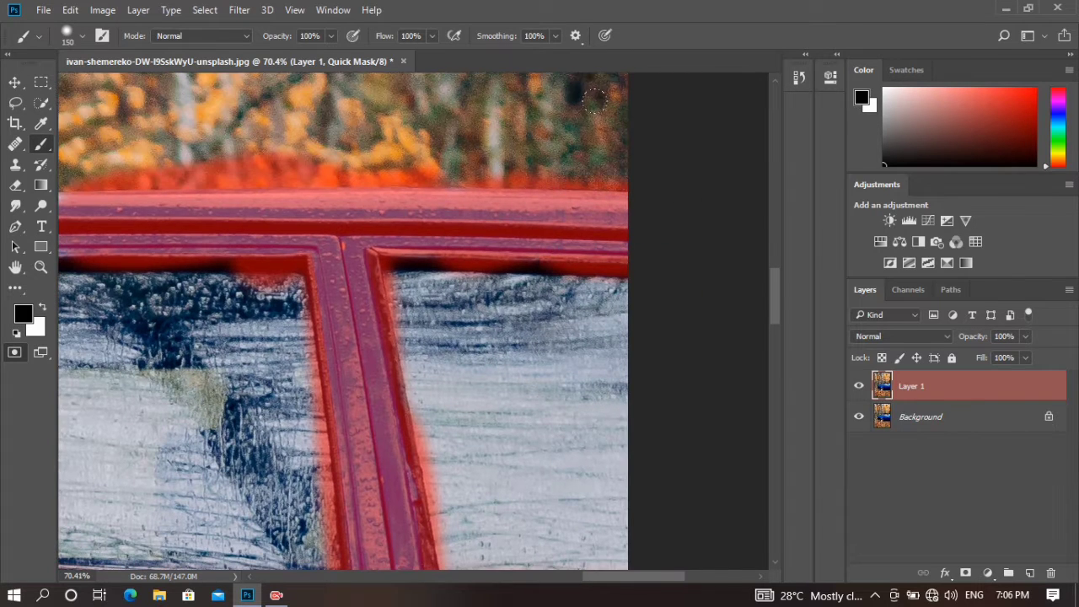
pyautogui.press('x')
pyautogui.moveTo(608, 193)
pyautogui.mouseDown()
pyautogui.moveTo(354, 135)
pyautogui.moveTo(620, 143)
pyautogui.mouseUp()
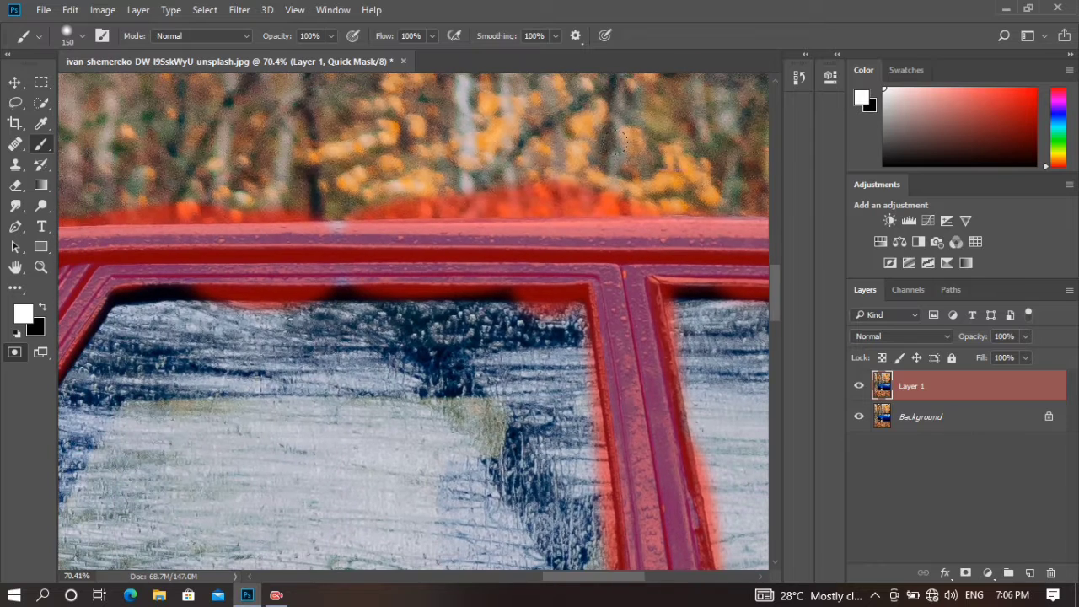
pyautogui.moveTo(640, 201)
pyautogui.mouseDown()
pyautogui.moveTo(531, 195)
pyautogui.moveTo(287, 217)
pyautogui.moveTo(462, 203)
pyautogui.mouseUp()
pyautogui.press('x')
pyautogui.press('[')
pyautogui.press('x')
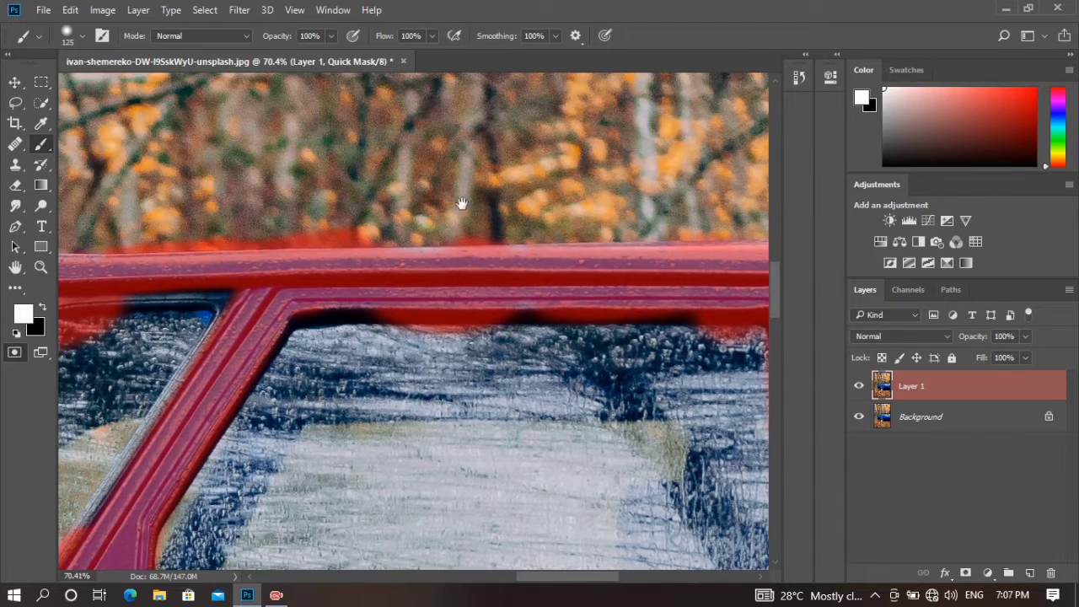
# - Touch up the mask at the roof's front corner, erasing the stray blob and spill
pyautogui.moveTo(317, 189)
pyautogui.mouseDown()
pyautogui.moveTo(458, 212)
pyautogui.moveTo(511, 199)
pyautogui.mouseUp()
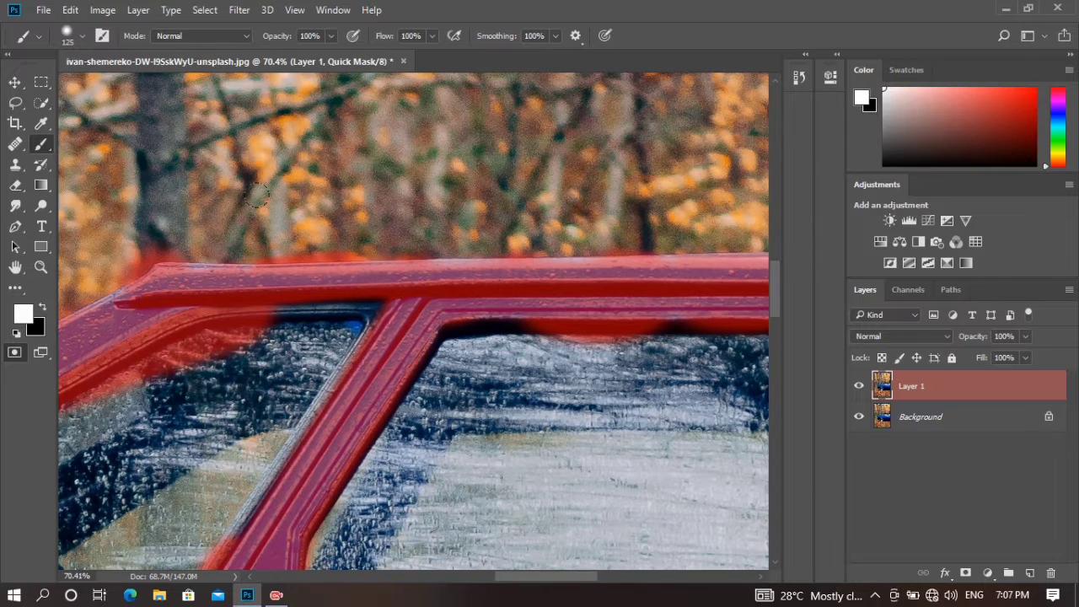
pyautogui.press('x')
pyautogui.moveTo(403, 205)
pyautogui.mouseDown()
pyautogui.moveTo(364, 212)
pyautogui.moveTo(392, 212)
pyautogui.mouseUp()
pyautogui.press('x')
pyautogui.moveTo(174, 237); pyautogui.dragTo(431, 237)
pyautogui.moveTo(434, 254); pyautogui.dragTo(389, 263)
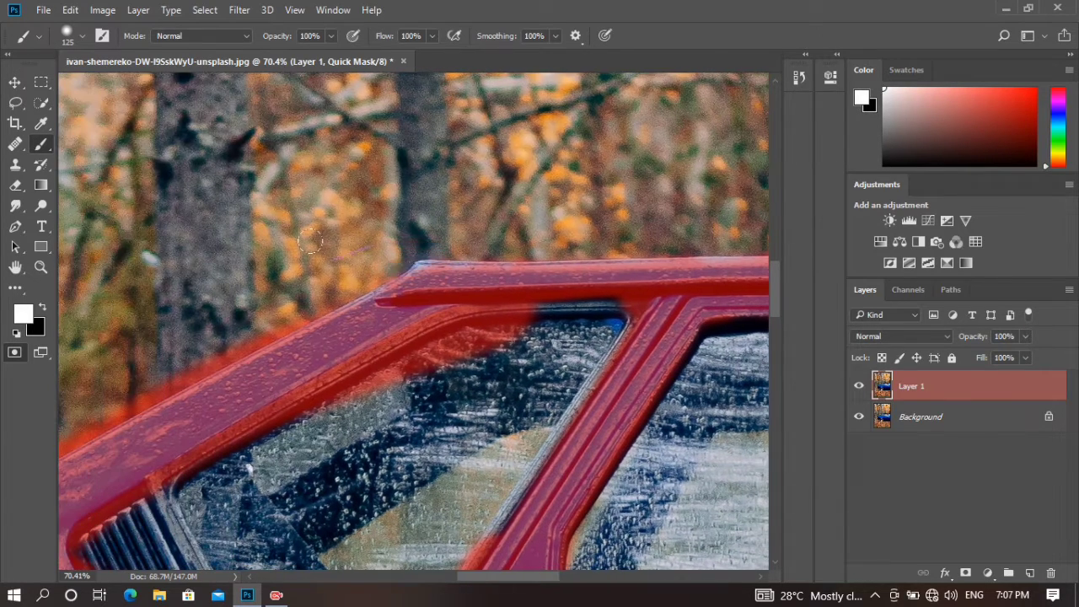
pyautogui.press('x')
pyautogui.click(408, 275)
pyautogui.press('x')
# - Clean the spill and cover the blue sliver along the sloping rear roof edge
pyautogui.moveTo(111, 348)
pyautogui.mouseDown()
pyautogui.moveTo(301, 289)
pyautogui.moveTo(330, 268)
pyautogui.moveTo(421, 264)
pyautogui.moveTo(553, 143)
pyautogui.mouseUp()
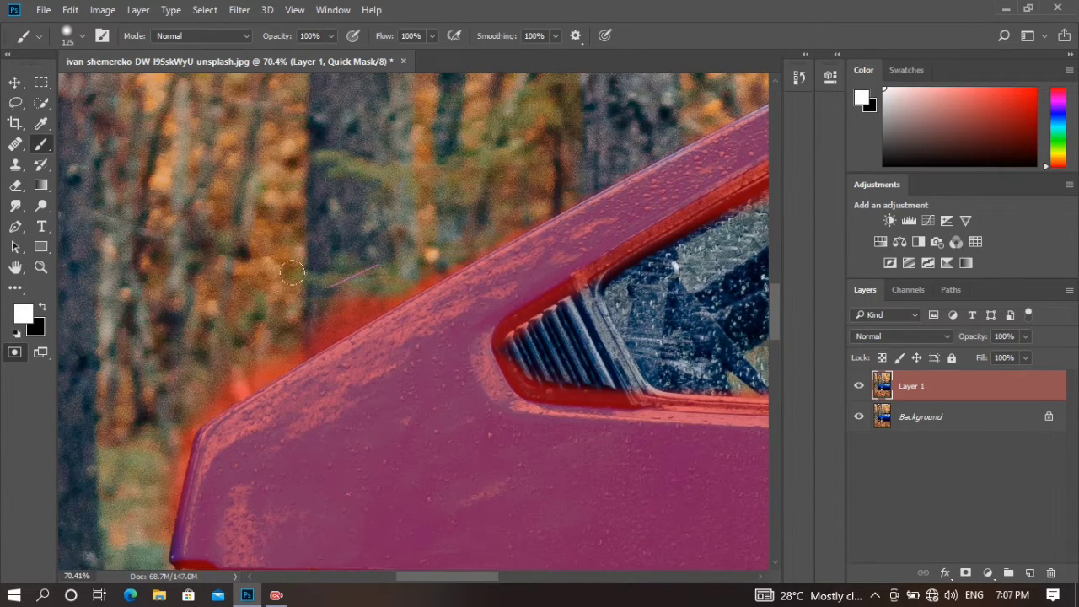
pyautogui.moveTo(320, 350)
pyautogui.mouseDown()
pyautogui.moveTo(515, 244)
pyautogui.moveTo(270, 371)
pyautogui.mouseUp()
pyautogui.press('x')
pyautogui.press('x')
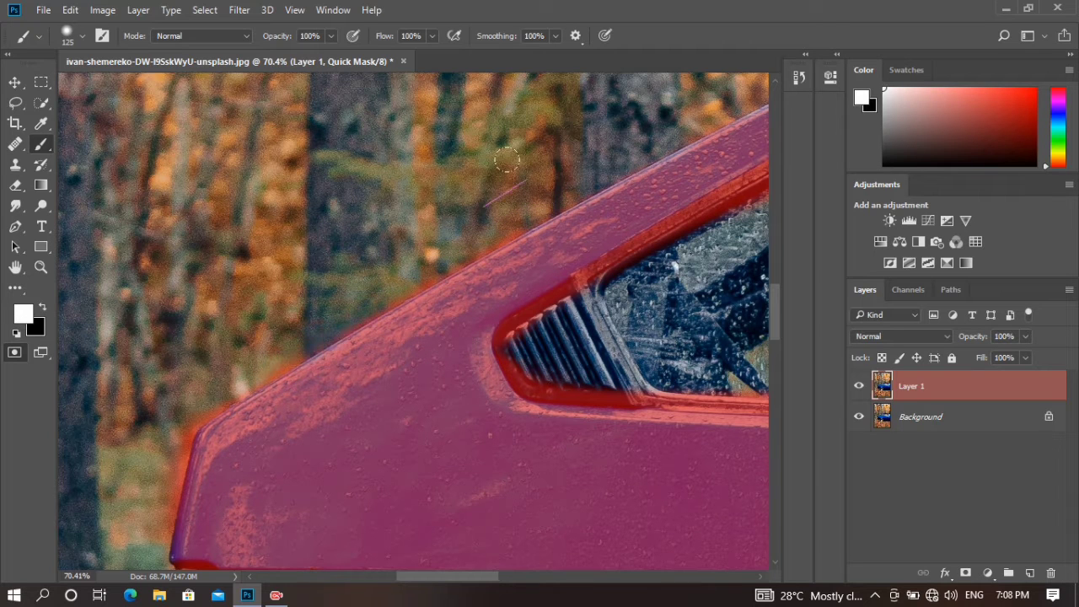
pyautogui.moveTo(165, 327); pyautogui.dragTo(284, 276)
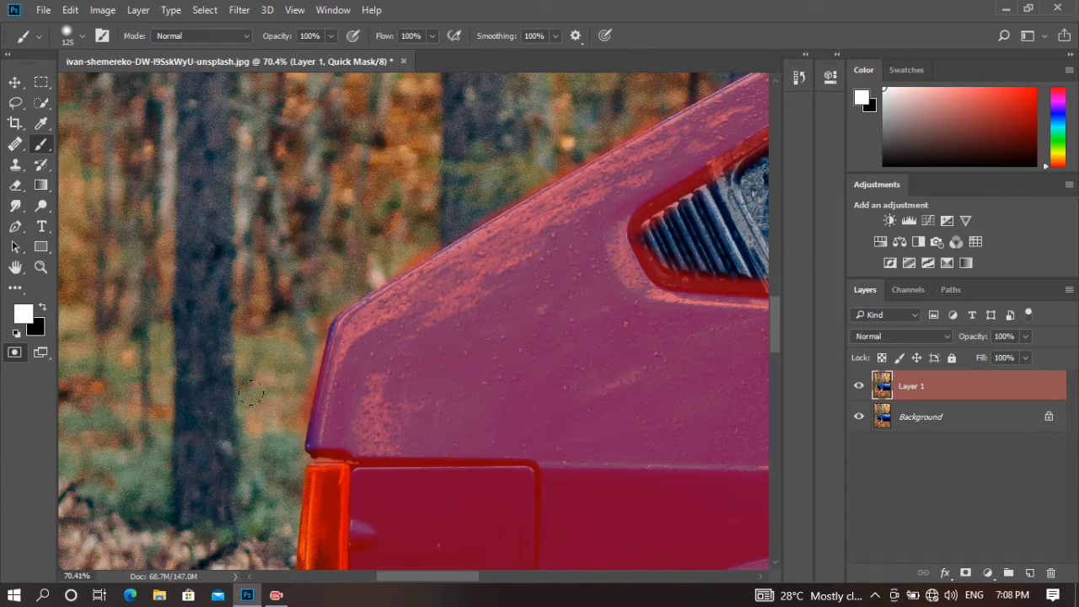
# - Clear the quick mask off the tail light and tidy the rear bumper edge
pyautogui.scroll(-3, 250, 391)
pyautogui.moveTo(325, 329); pyautogui.dragTo(290, 324)
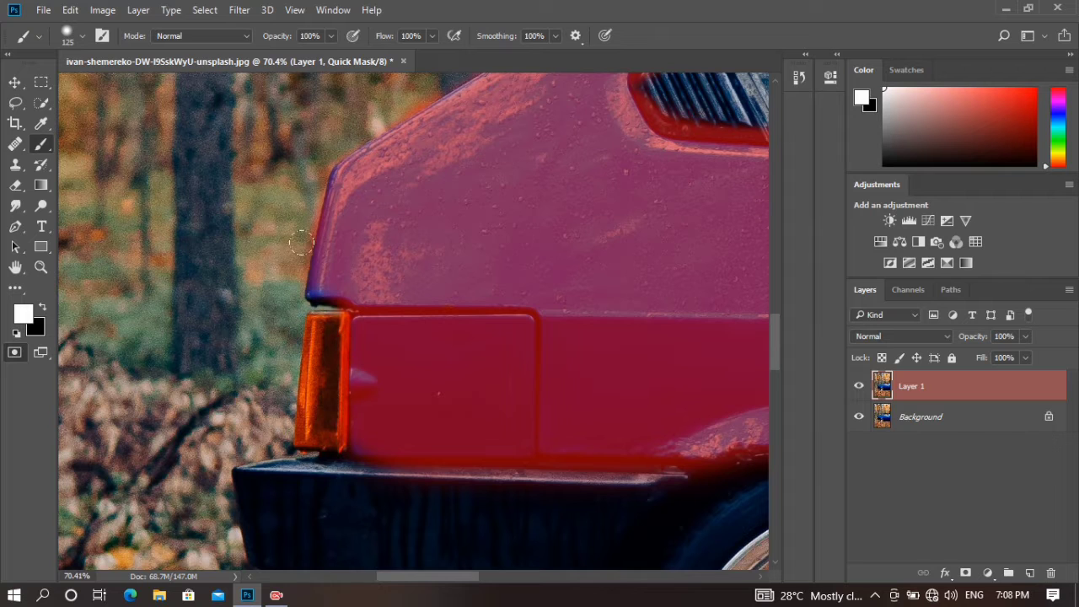
pyautogui.press('x')
pyautogui.moveTo(325, 265); pyautogui.dragTo(320, 300)
pyautogui.press('x')
pyautogui.scroll(-2, 262, 295)
pyautogui.scroll(-1, 503, 364)
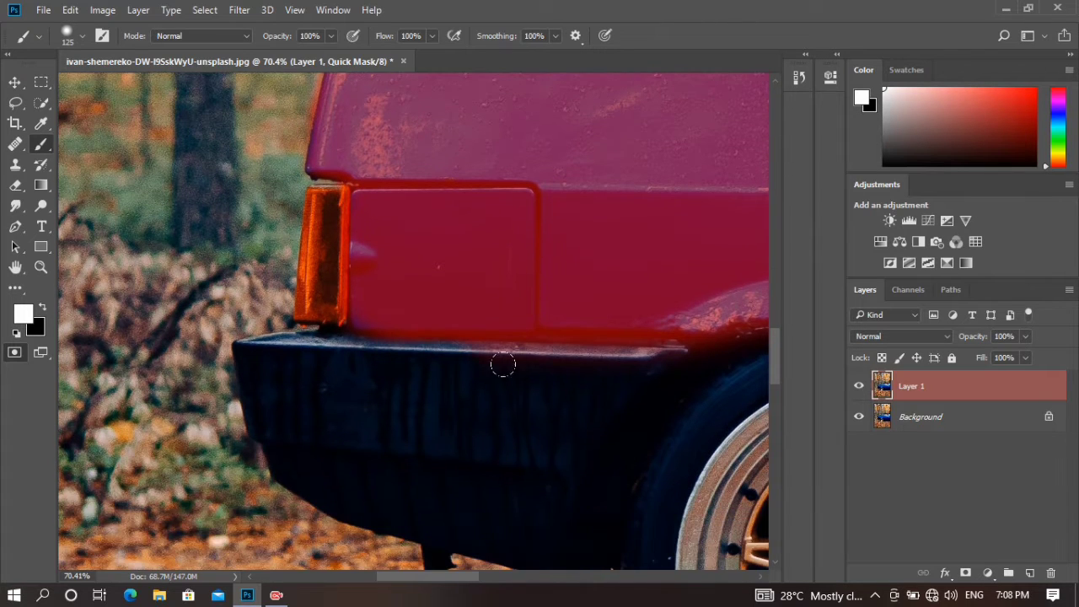
pyautogui.moveTo(502, 364); pyautogui.dragTo(636, 344)
pyautogui.scroll(-2, 598, 362)
pyautogui.scroll(1, 548, 328)
# - Repaint and re-clear the mask over the tail light so it follows the body
pyautogui.press('x')
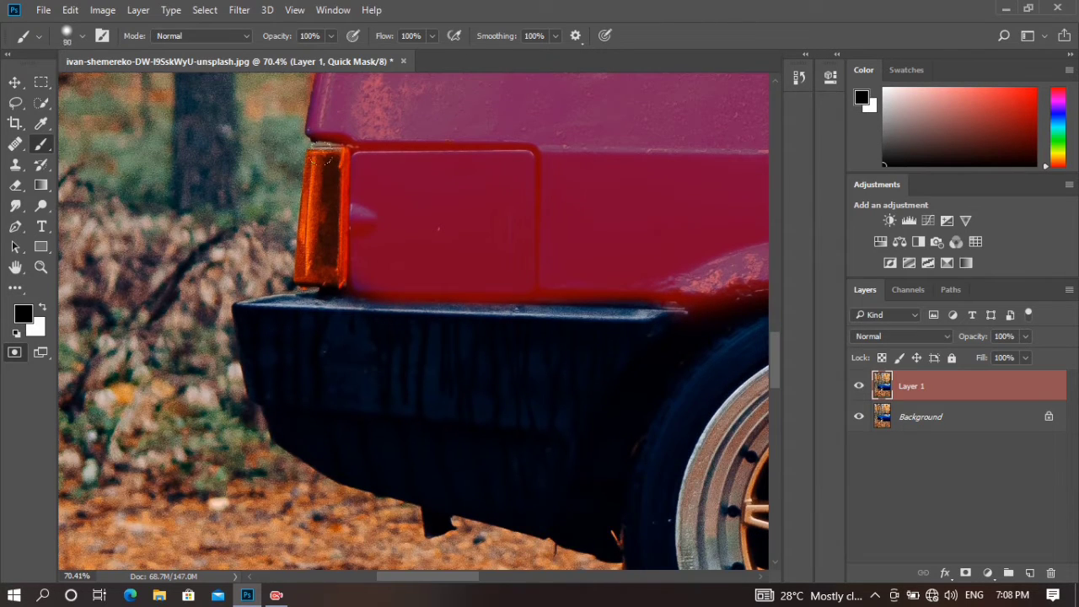
pyautogui.moveTo(324, 150); pyautogui.dragTo(314, 278)
pyautogui.press('x')
pyautogui.moveTo(327, 147); pyautogui.dragTo(313, 280)
pyautogui.moveTo(379, 327); pyautogui.dragTo(25, 352)
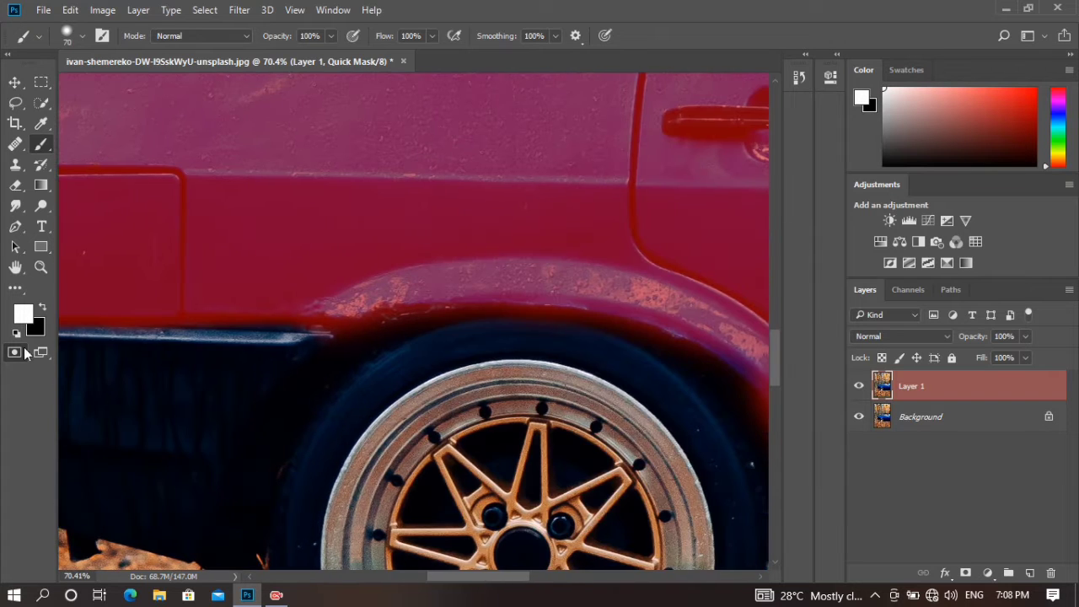
pyautogui.scroll(-2, 489, 316)
pyautogui.hscroll(3, 488, 316)
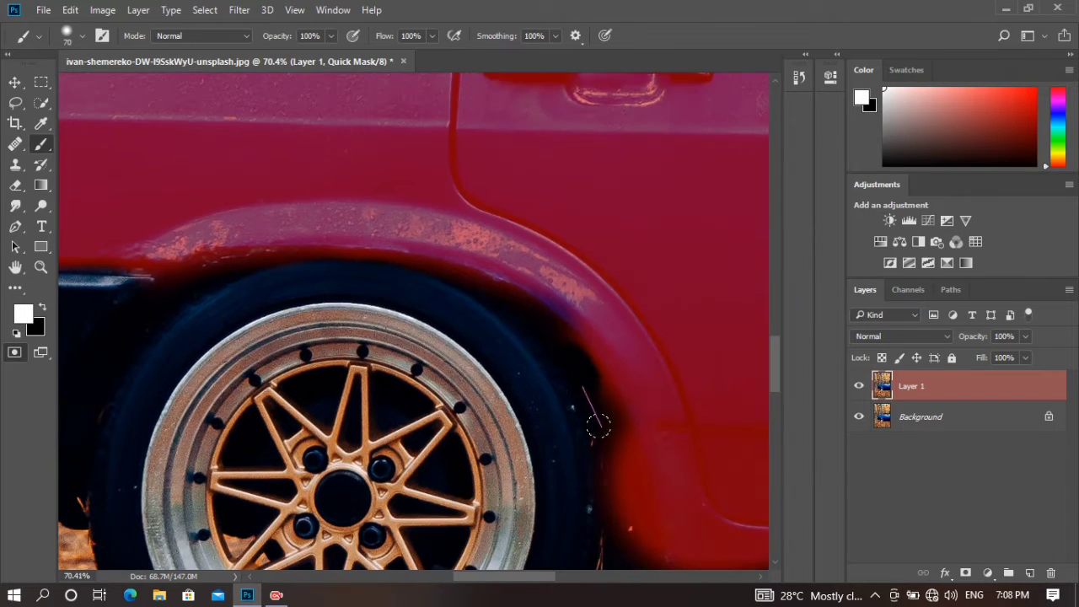
pyautogui.hscroll(1, 602, 421)
pyautogui.hscroll(1, 414, 154)
# - Trim the mask along the lower fender edge and rocker panel with a 70 brush
pyautogui.press('x')
pyautogui.press('x')
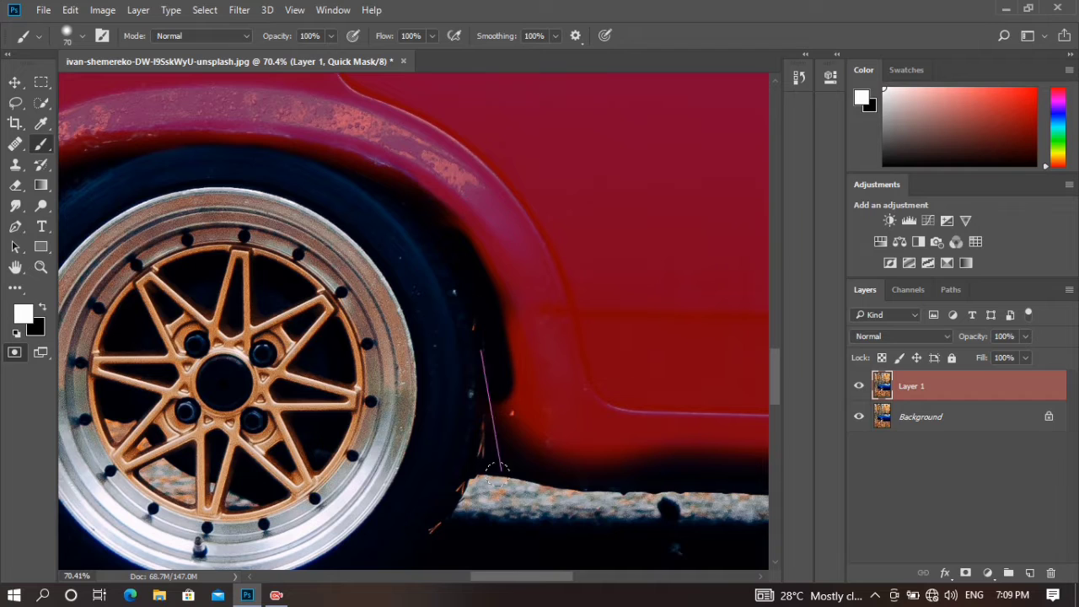
pyautogui.moveTo(523, 432); pyautogui.dragTo(500, 368)
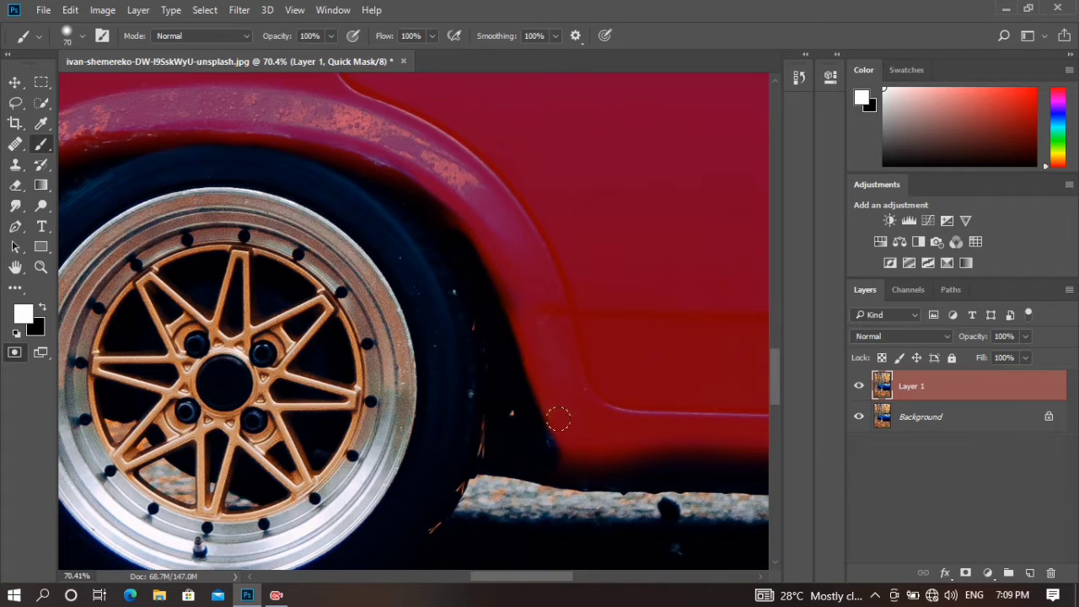
pyautogui.moveTo(557, 419); pyautogui.dragTo(645, 475)
pyautogui.press('x')
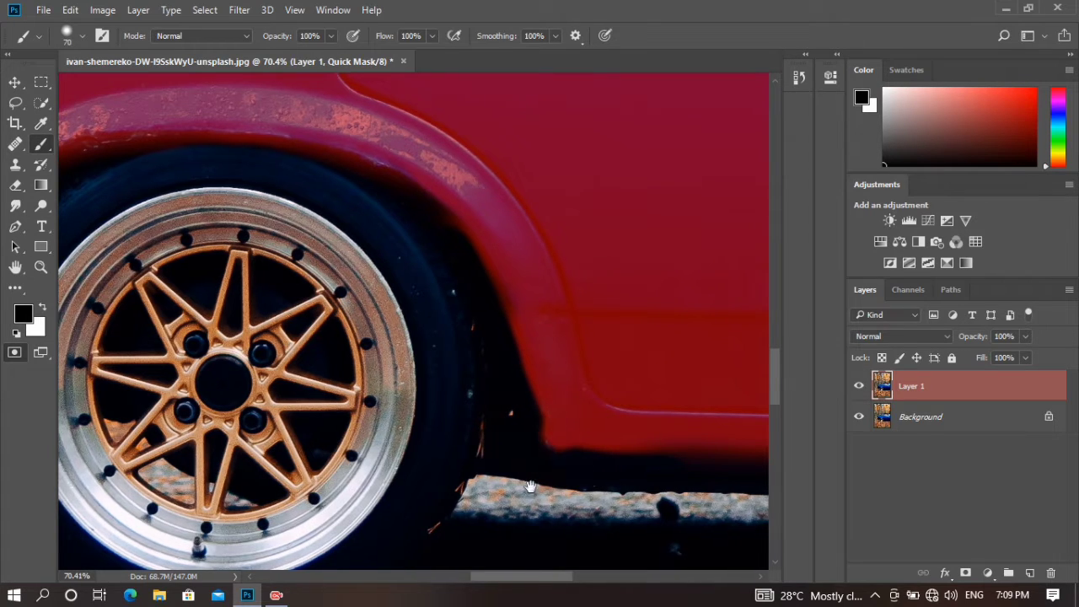
pyautogui.moveTo(758, 472); pyautogui.dragTo(417, 413)
pyautogui.press('x')
pyautogui.moveTo(505, 415); pyautogui.dragTo(350, 428)
pyautogui.moveTo(650, 414)
pyautogui.mouseDown()
pyautogui.moveTo(447, 390)
pyautogui.moveTo(412, 428)
pyautogui.moveTo(354, 426)
pyautogui.mouseUp()
pyautogui.moveTo(531, 407)
pyautogui.mouseDown()
pyautogui.moveTo(292, 313)
pyautogui.moveTo(320, 505)
pyautogui.mouseUp()
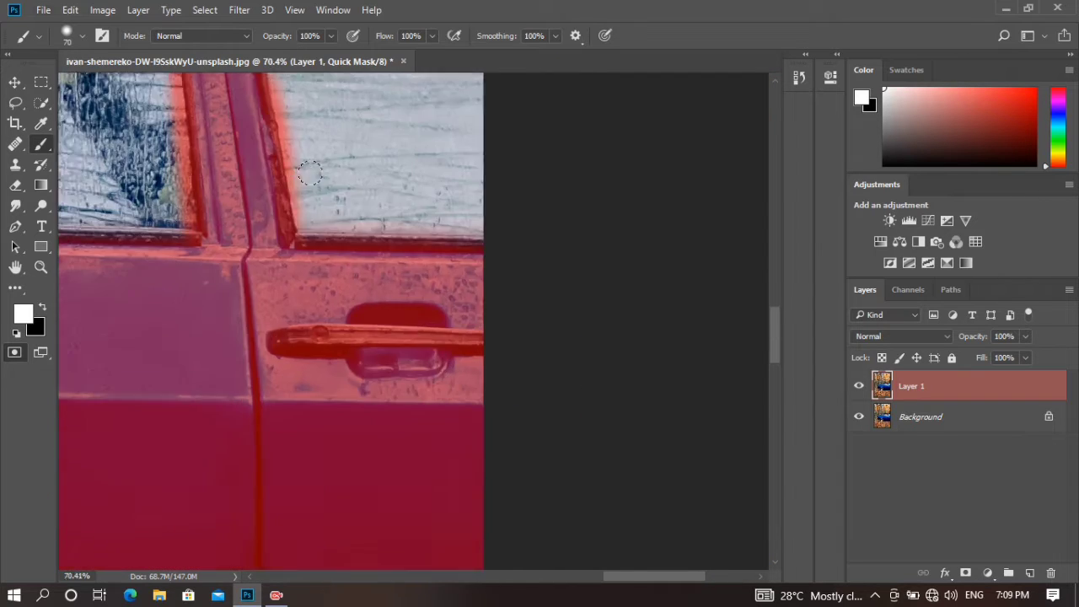
# - Zoom to 112% and pan around the side windows and pillar to inspect the mask
pyautogui.scroll(2, 320, 338)
pyautogui.moveTo(614, 237)
pyautogui.mouseDown()
pyautogui.moveTo(645, 429)
pyautogui.moveTo(628, 311)
pyautogui.mouseUp()
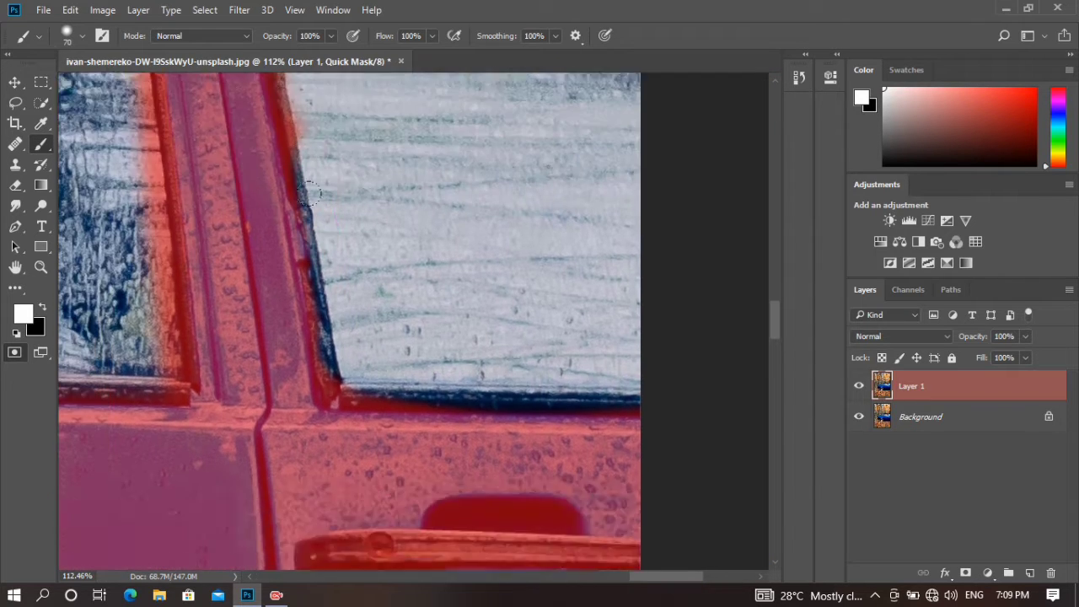
pyautogui.moveTo(278, 101)
pyautogui.mouseDown()
pyautogui.moveTo(270, 353)
pyautogui.moveTo(261, 166)
pyautogui.moveTo(249, 172)
pyautogui.moveTo(243, 150)
pyautogui.moveTo(639, 169)
pyautogui.mouseUp()
pyautogui.moveTo(328, 295)
pyautogui.mouseDown()
pyautogui.moveTo(253, 186)
pyautogui.moveTo(336, 307)
pyautogui.mouseUp()
pyautogui.scroll(-3, 336, 307)
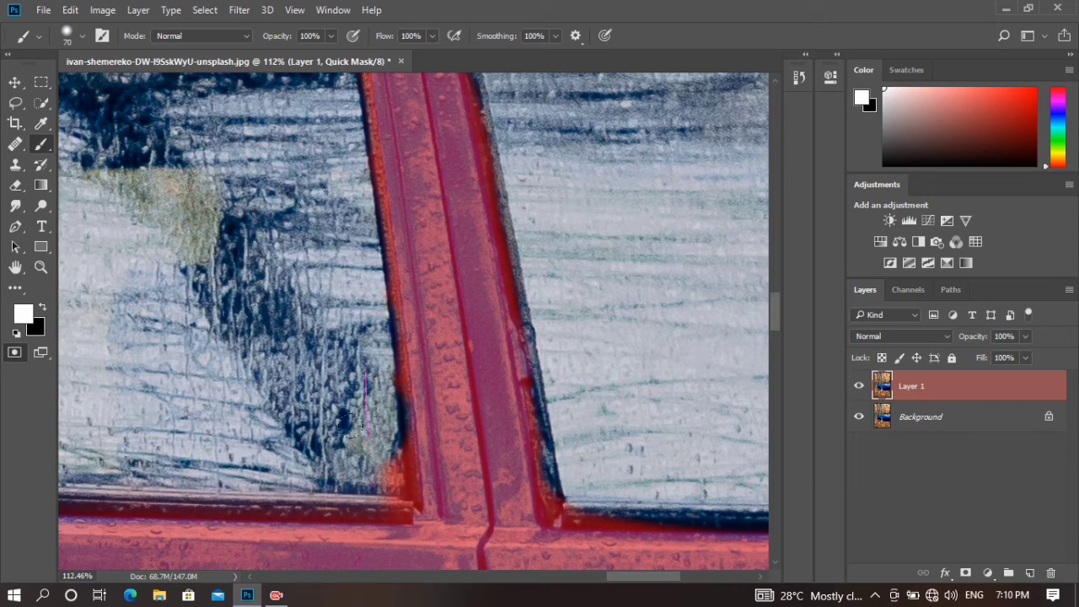
pyautogui.hscroll(-5, 233, 379)
pyautogui.hscroll(-2, 520, 455)
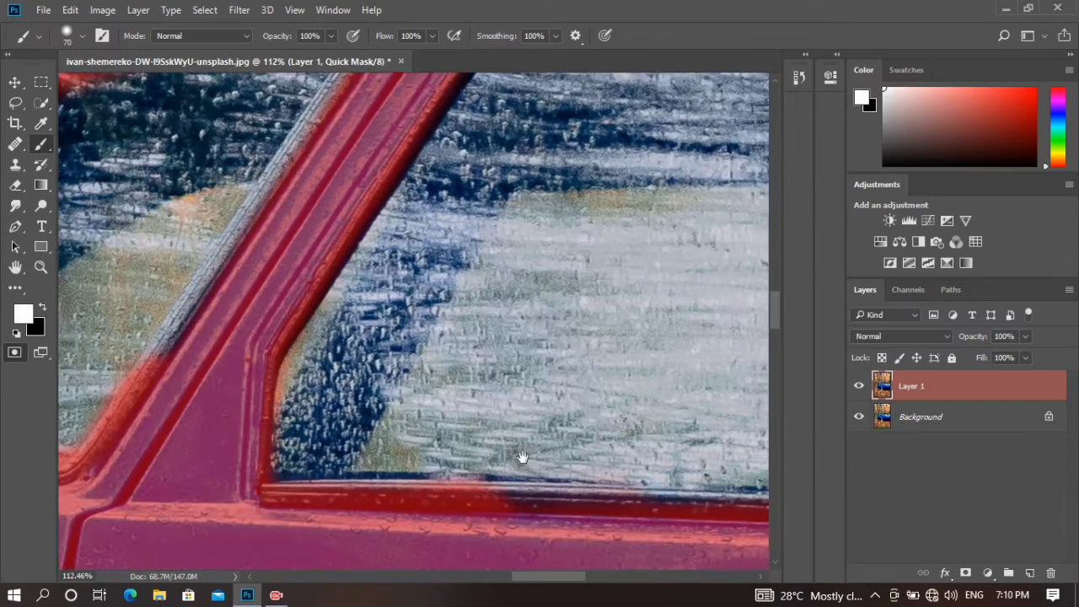
pyautogui.hscroll(-3, 284, 458)
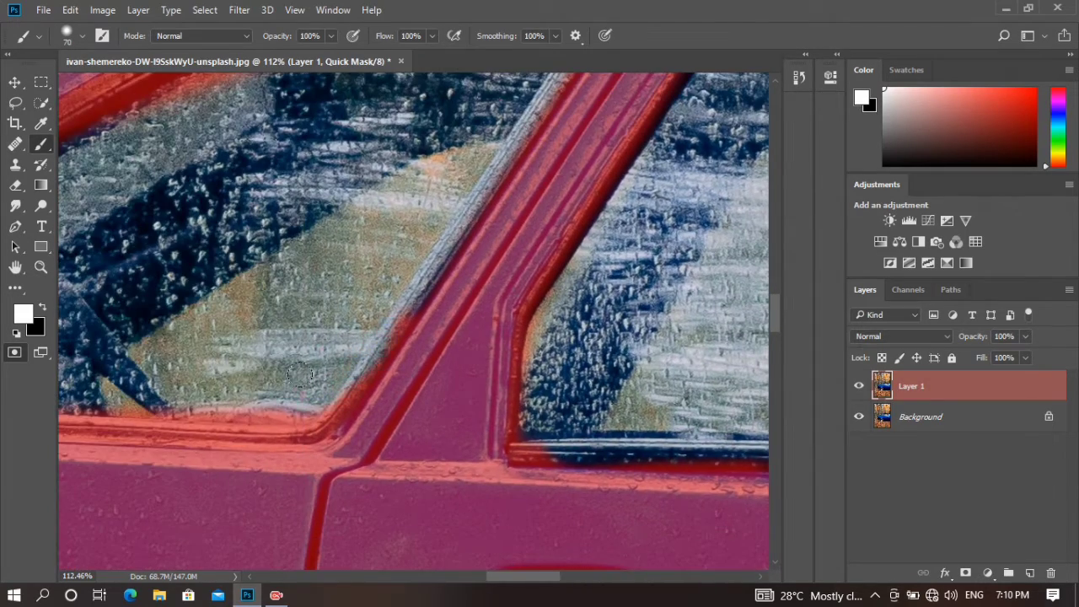
pyautogui.hscroll(-3, 435, 336)
pyautogui.hscroll(-3, 435, 336)
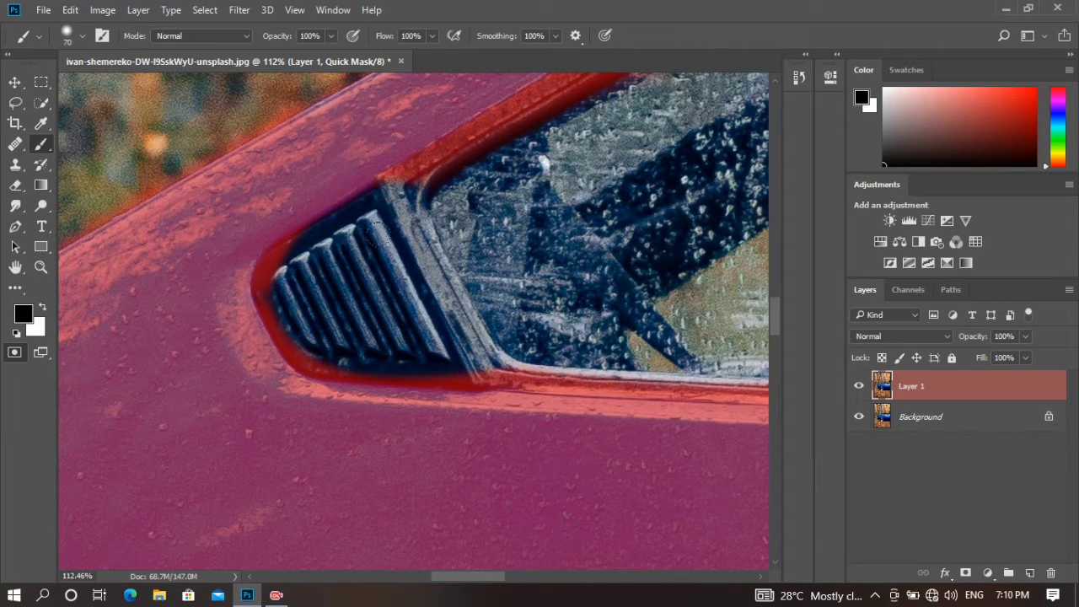
pyautogui.press('v')
pyautogui.moveTo(430, 255); pyautogui.dragTo(355, 331)
pyautogui.press('b')
pyautogui.moveTo(785, 444)
pyautogui.mouseDown()
pyautogui.moveTo(748, 443)
pyautogui.moveTo(785, 443)
pyautogui.mouseUp()
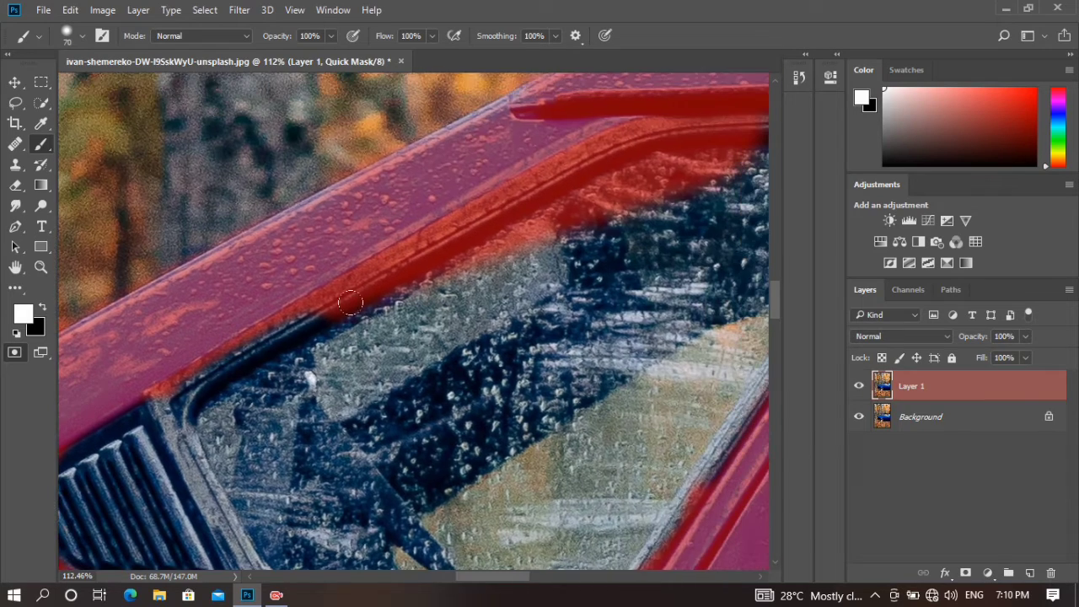
pyautogui.moveTo(506, 190)
pyautogui.mouseDown()
pyautogui.moveTo(329, 316)
pyautogui.moveTo(235, 350)
pyautogui.mouseUp()
# - Clean the mask along the window's upper frame and corner, removing spill and filling gaps
pyautogui.moveTo(607, 211)
pyautogui.mouseDown()
pyautogui.moveTo(505, 253)
pyautogui.moveTo(452, 294)
pyautogui.mouseUp()
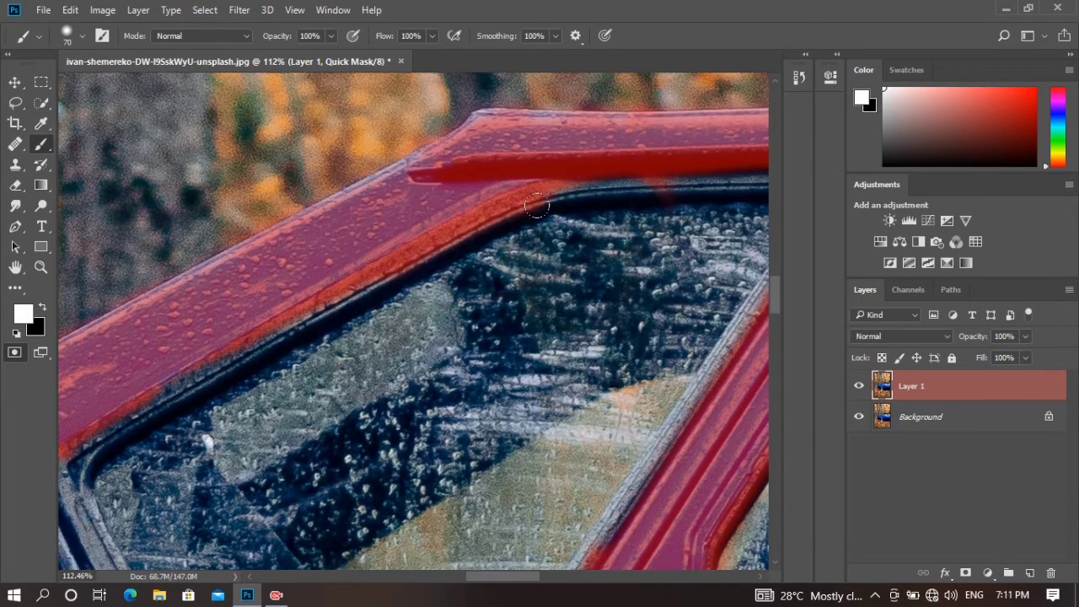
pyautogui.moveTo(463, 245); pyautogui.dragTo(257, 324)
pyautogui.press('x')
pyautogui.moveTo(605, 337); pyautogui.dragTo(351, 339)
pyautogui.click(409, 193)
pyautogui.press('x')
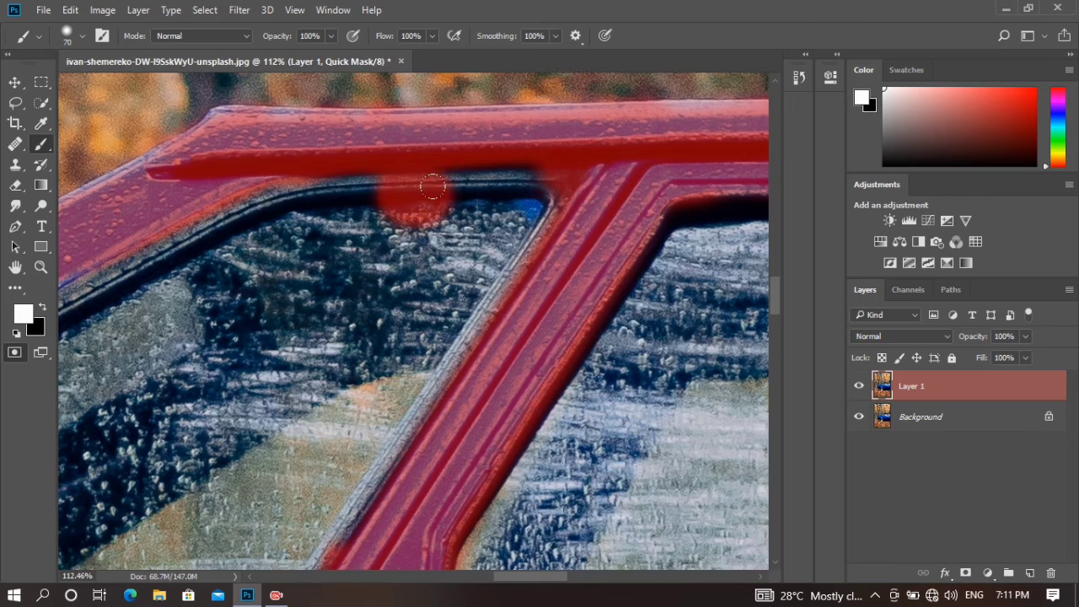
pyautogui.moveTo(430, 198); pyautogui.dragTo(411, 186)
pyautogui.moveTo(517, 175)
pyautogui.mouseDown()
pyautogui.moveTo(563, 177)
pyautogui.moveTo(474, 276)
pyautogui.mouseUp()
# - Refine the window's top edge with a 30 brush, then zoom out over the car side
pyautogui.press('[')
pyautogui.press('[')
pyautogui.press('[')
pyautogui.scroll(-4, 691, 255)
pyautogui.scroll(2, 506, 210)
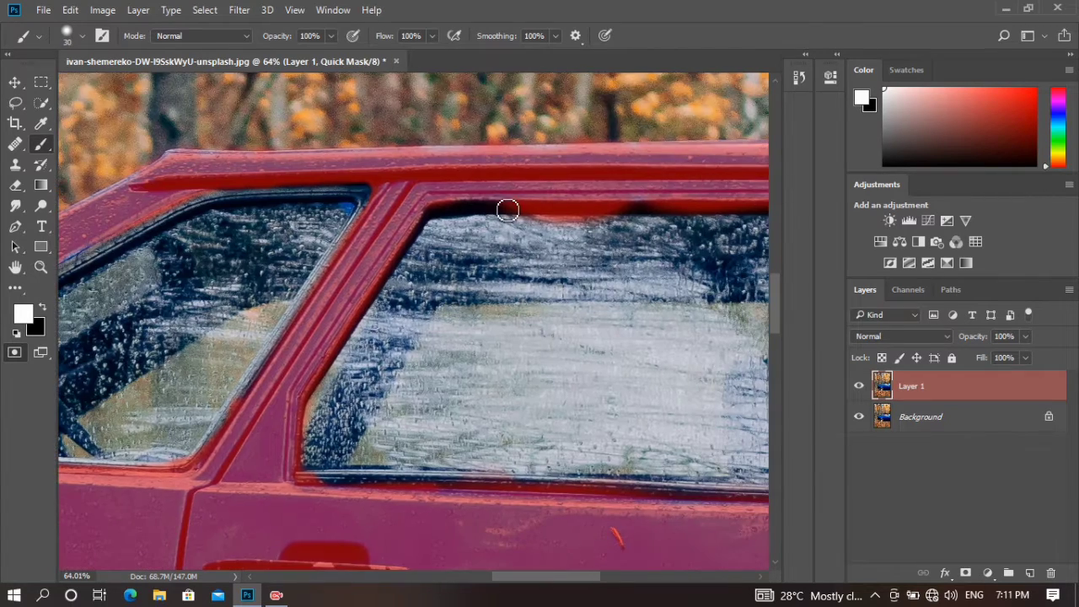
pyautogui.moveTo(533, 217); pyautogui.dragTo(741, 221)
pyautogui.scroll(-6, 567, 372)
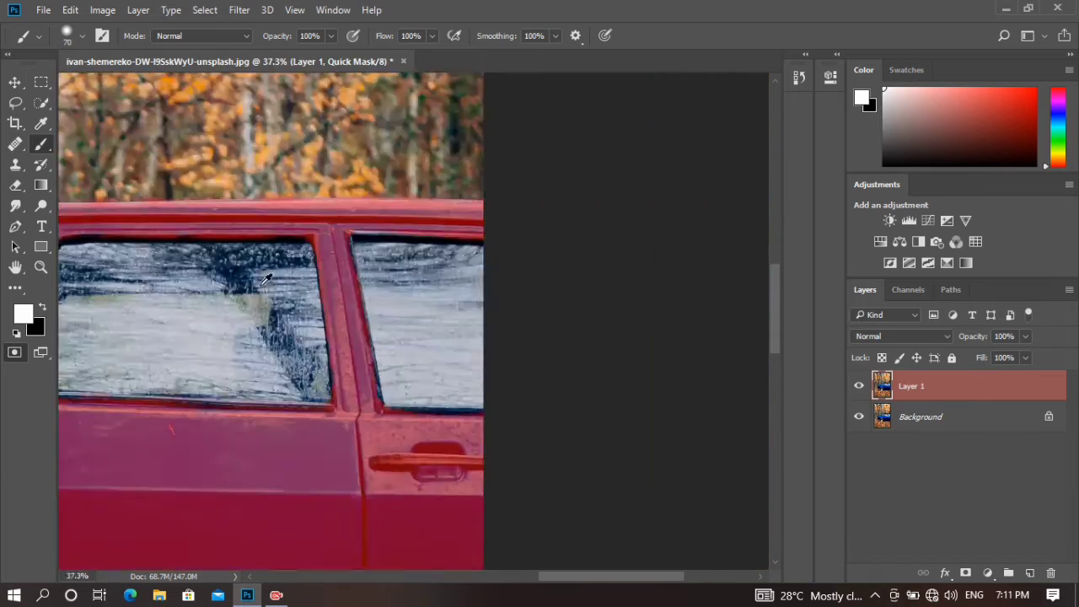
pyautogui.moveTo(496, 378); pyautogui.dragTo(635, 354)
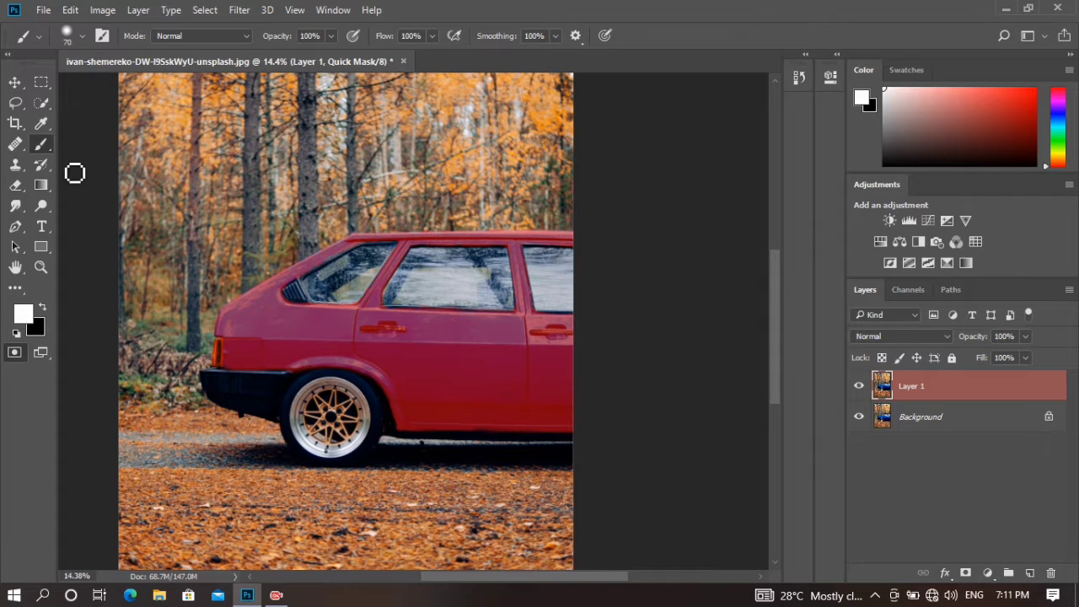
# - Convert the quick mask to a selection and save it as a channel named 'car'
pyautogui.press('q')
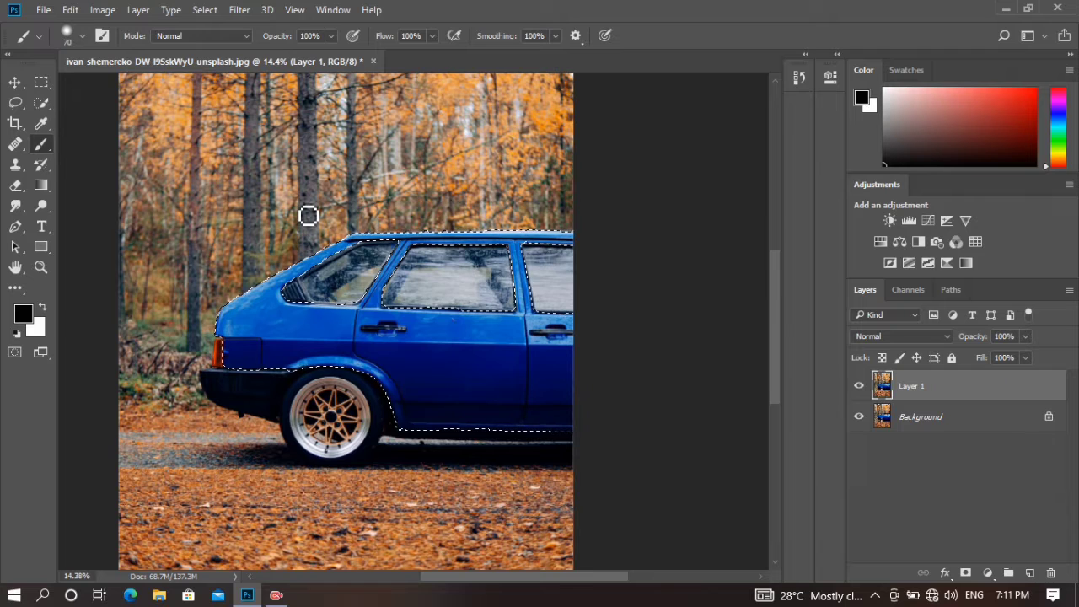
pyautogui.click(42, 82)
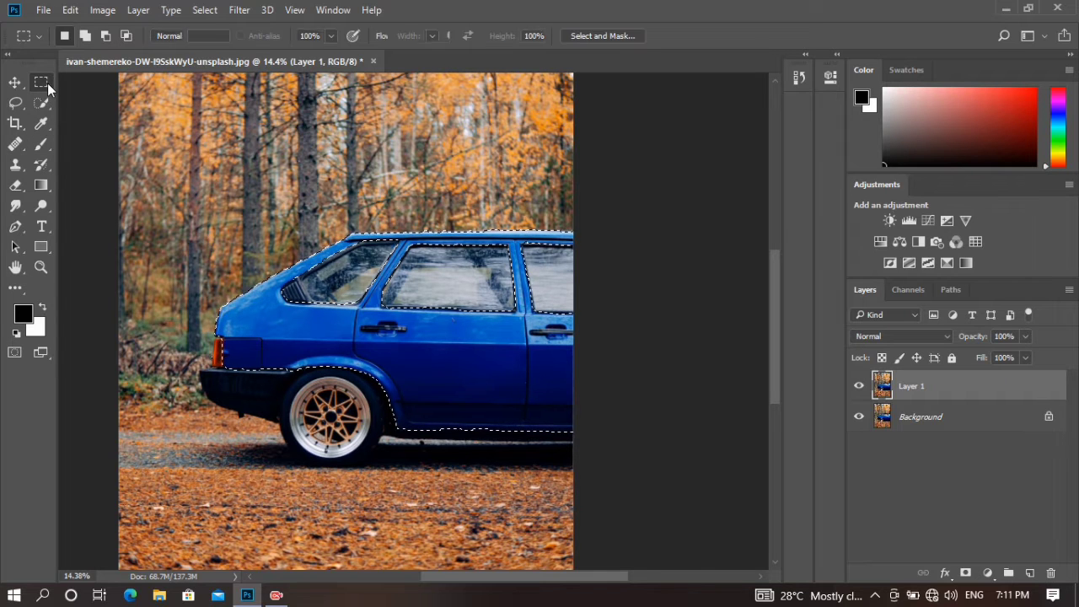
pyautogui.rightClick(354, 238)
pyautogui.click(432, 318)
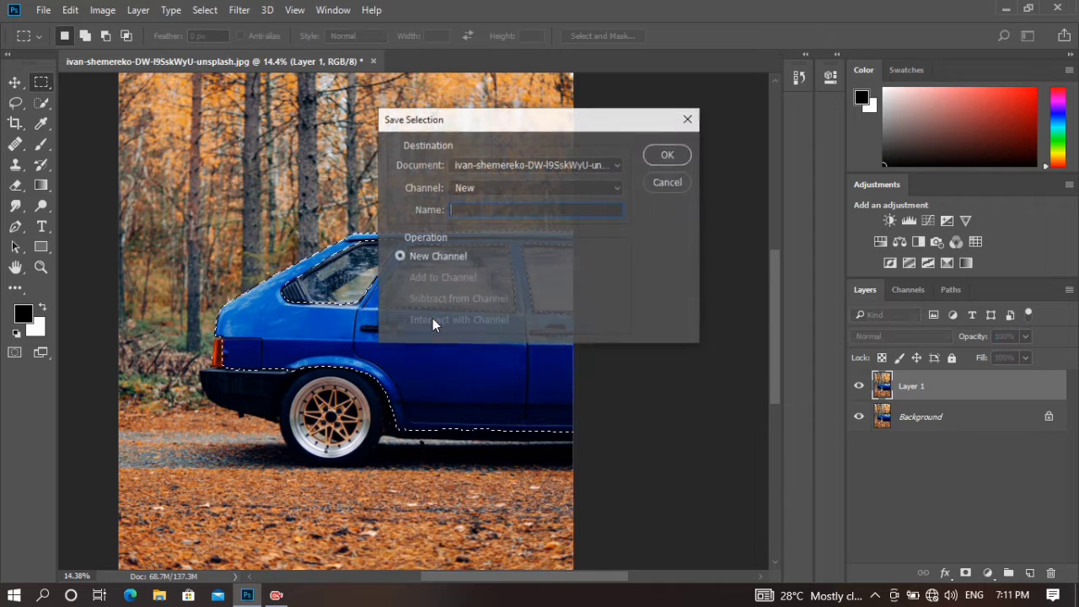
pyautogui.write('car')
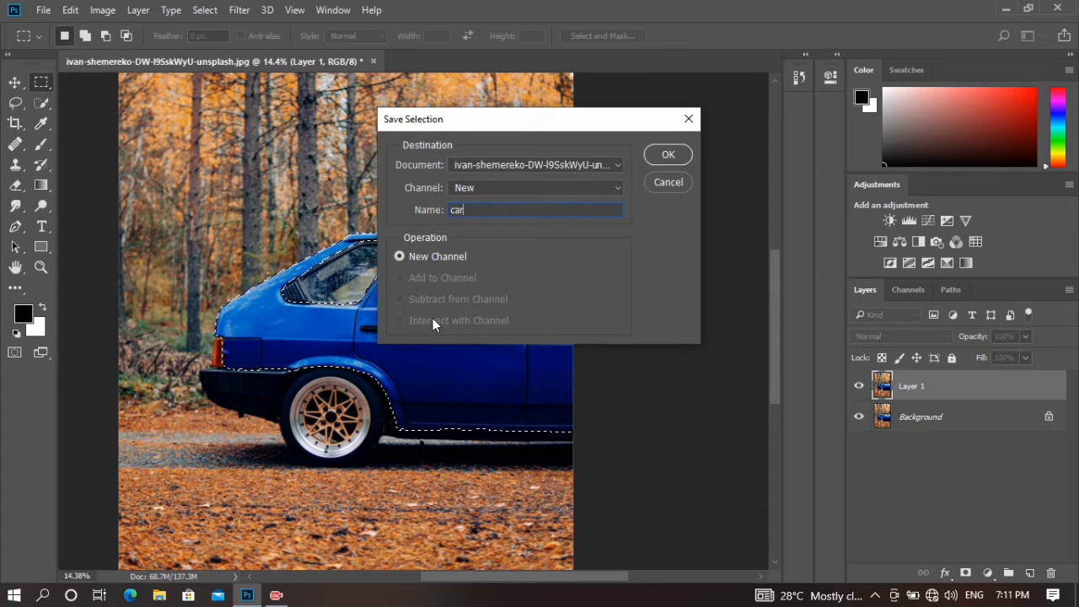
pyautogui.press('Return')
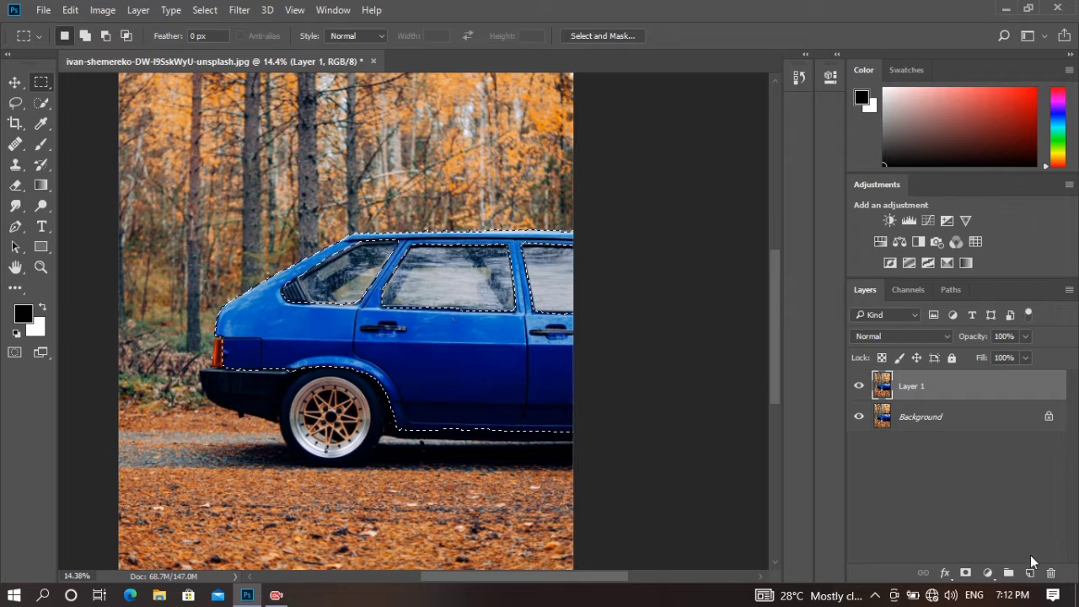
# - Add a Hue/Saturation adjustment layer and shift the car's hue from blue to red (+135)
pyautogui.click(987, 572)
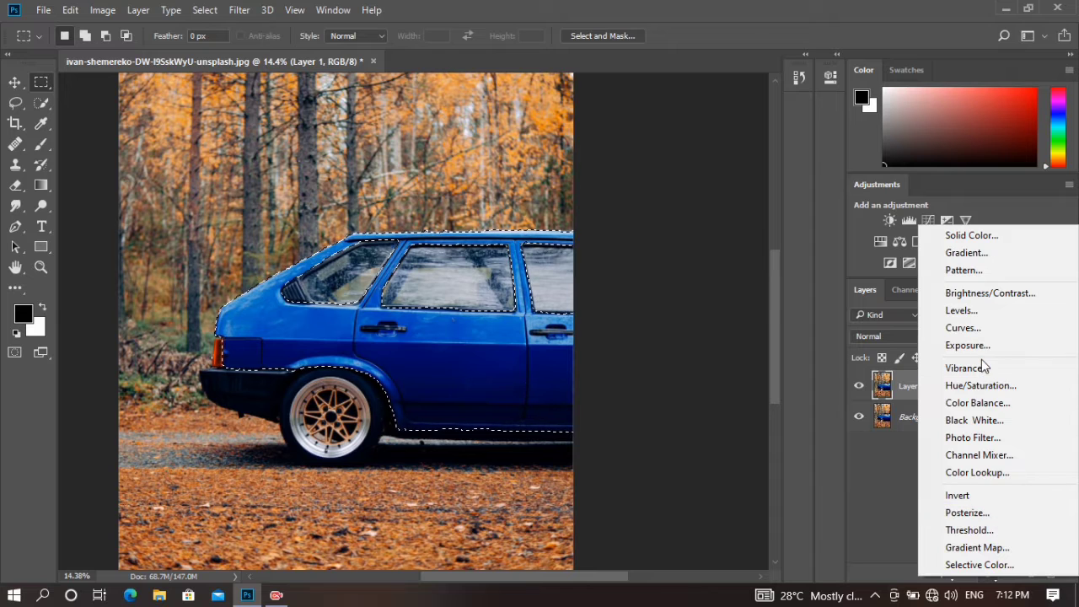
pyautogui.click(980, 386)
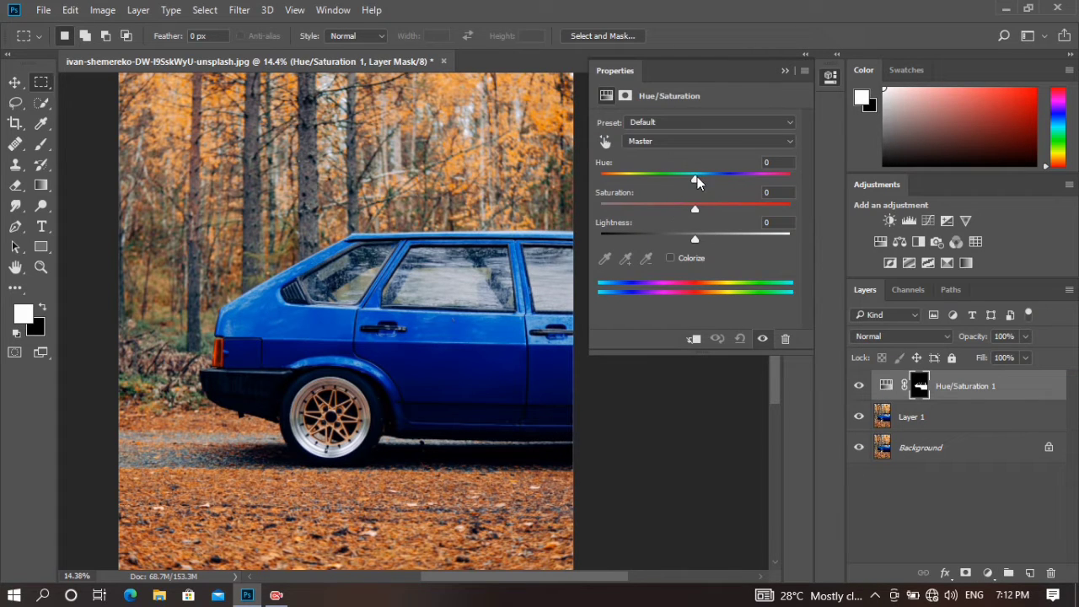
pyautogui.moveTo(696, 182)
pyautogui.mouseDown()
pyautogui.moveTo(798, 184)
pyautogui.moveTo(777, 184)
pyautogui.mouseUp()
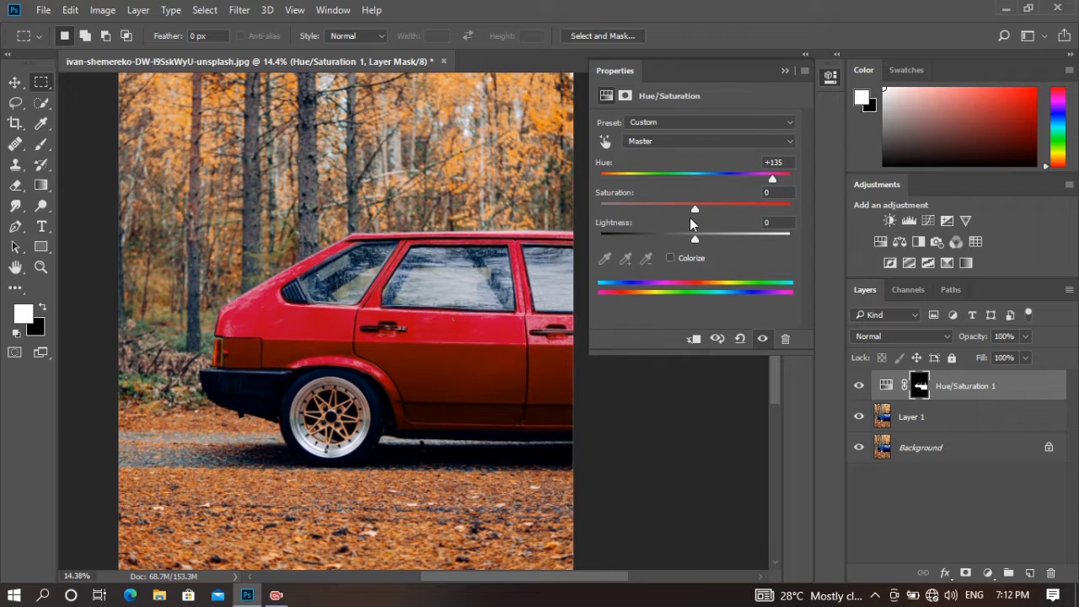
# - Raise the saturation to +86 and collapse the Properties panel
pyautogui.moveTo(722, 210); pyautogui.dragTo(763, 214)
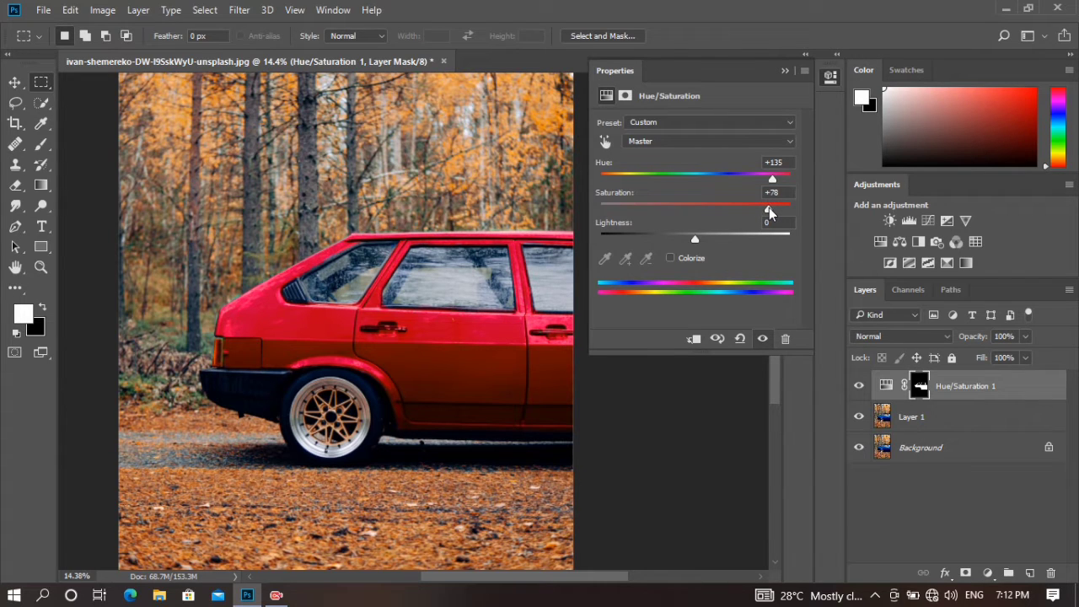
pyautogui.moveTo(768, 212); pyautogui.dragTo(777, 213)
pyautogui.click(784, 72)
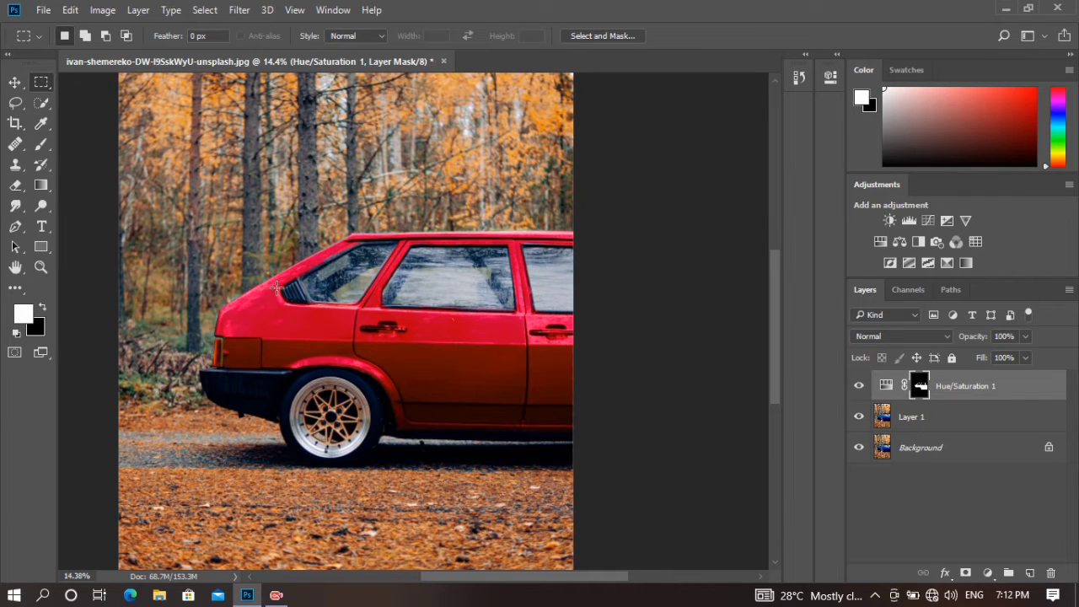
# - Paint black on the Hue/Saturation mask to remove red overspill along the rear window frame
pyautogui.scroll(3, 278, 287)
pyautogui.scroll(3, 337, 253)
pyautogui.scroll(4, 405, 211)
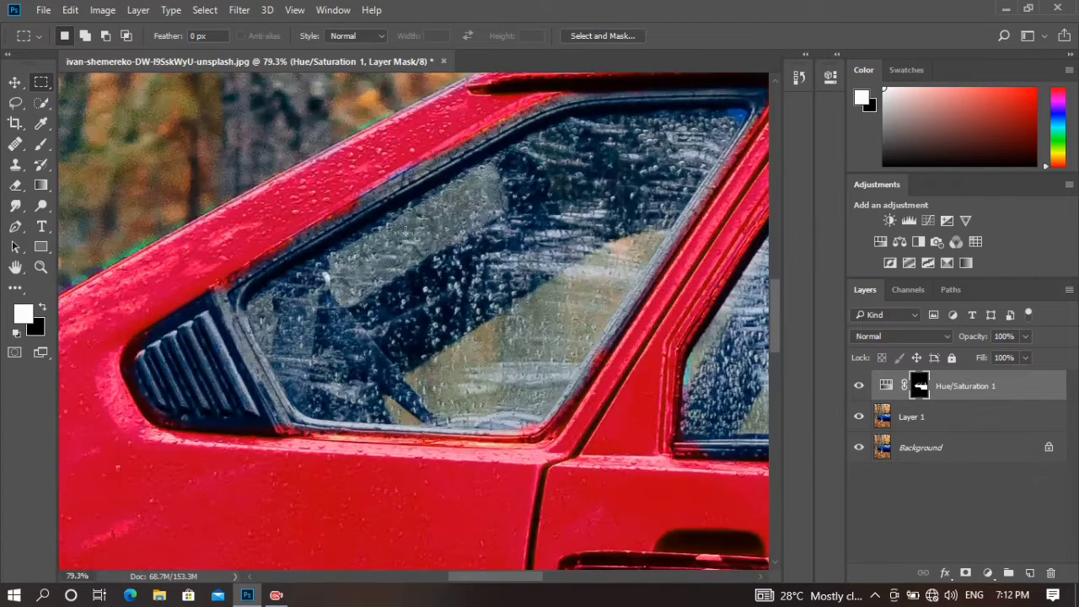
pyautogui.scroll(1, 427, 195)
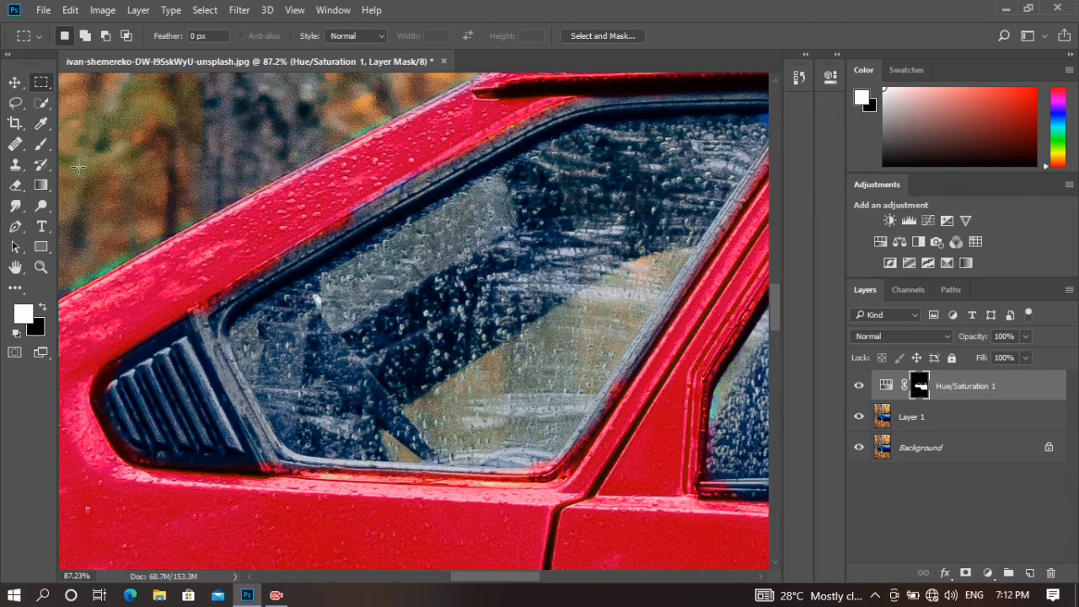
pyautogui.click(41, 143)
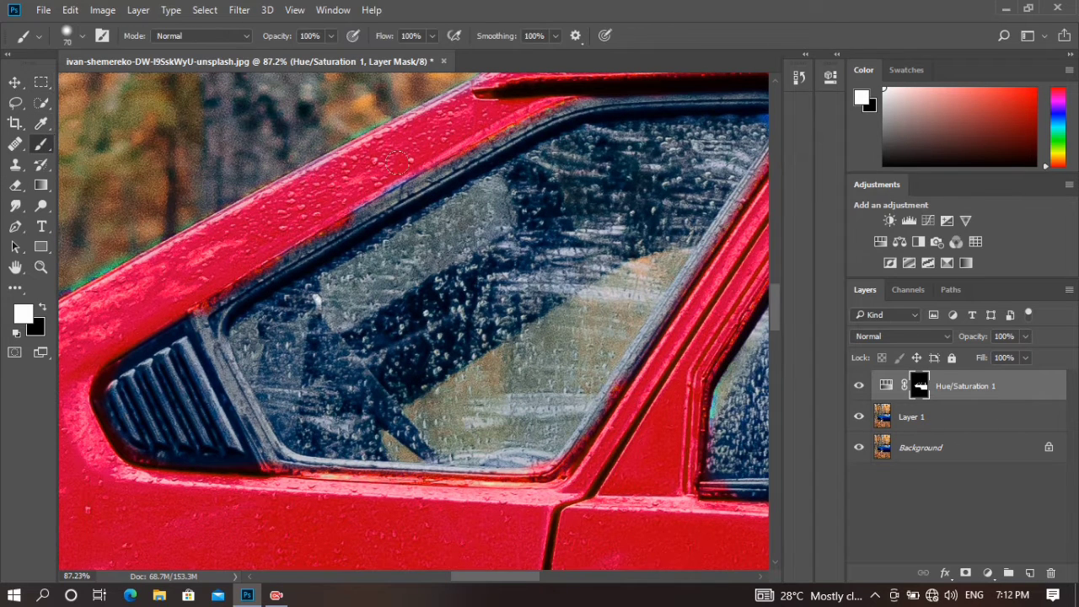
pyautogui.moveTo(387, 153); pyautogui.dragTo(218, 234)
pyautogui.press('[')
pyautogui.press('x')
pyautogui.moveTo(413, 194)
pyautogui.mouseDown()
pyautogui.moveTo(205, 312)
pyautogui.moveTo(255, 286)
pyautogui.mouseUp()
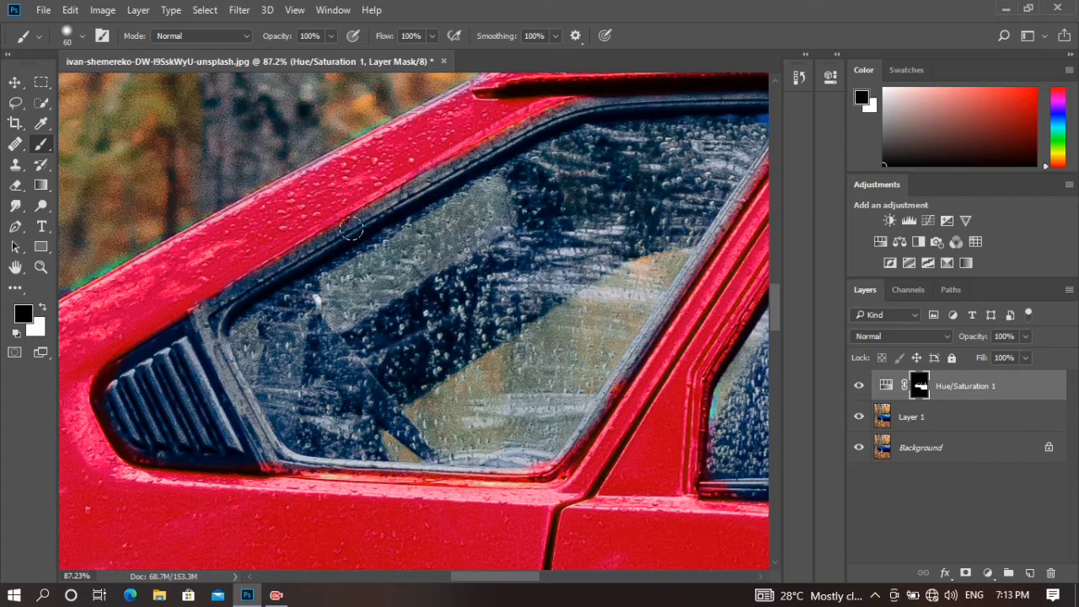
pyautogui.moveTo(559, 428)
pyautogui.mouseDown()
pyautogui.moveTo(543, 465)
pyautogui.moveTo(506, 451)
pyautogui.moveTo(372, 460)
pyautogui.mouseUp()
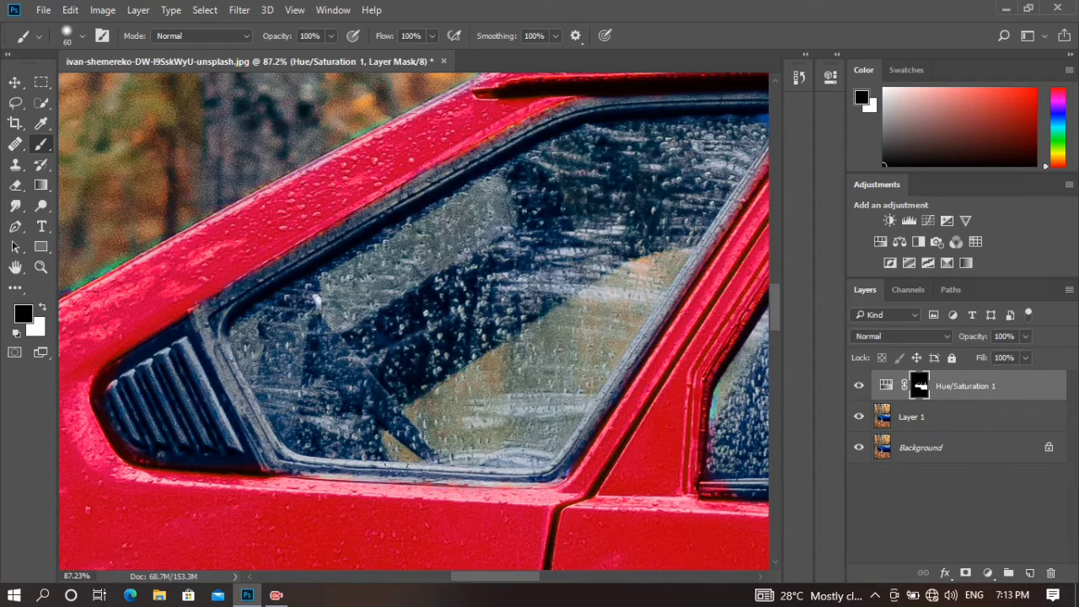
pyautogui.moveTo(556, 193)
pyautogui.mouseDown()
pyautogui.moveTo(344, 336)
pyautogui.moveTo(281, 311)
pyautogui.mouseUp()
# - Paint black with a size 30 brush to restore the door handle's original dark colour
pyautogui.press('x')
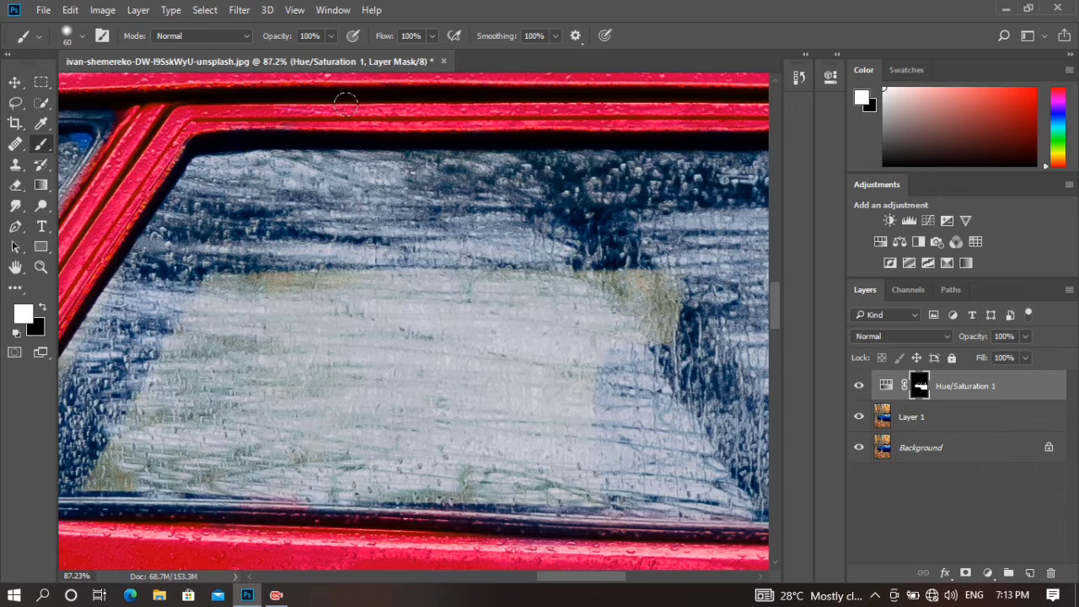
pyautogui.keyDown('alt'); pyautogui.scroll(-2, 477, 116); pyautogui.keyUp('alt')
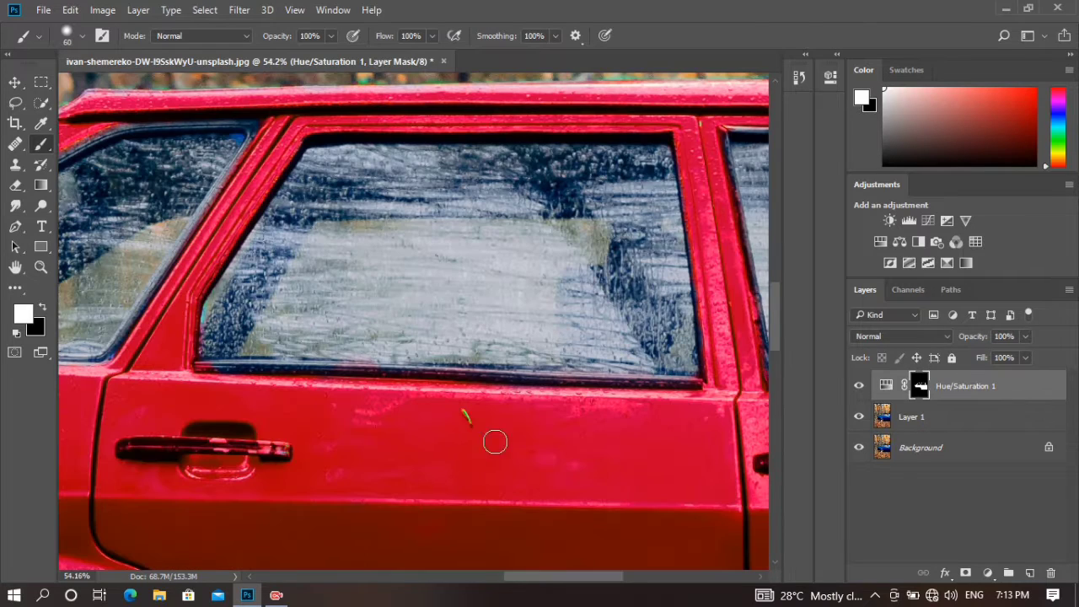
pyautogui.keyDown('alt'); pyautogui.scroll(2, 495, 441); pyautogui.keyUp('alt')
pyautogui.press('[')
pyautogui.press('[')
pyautogui.press('[')
pyautogui.press('x')
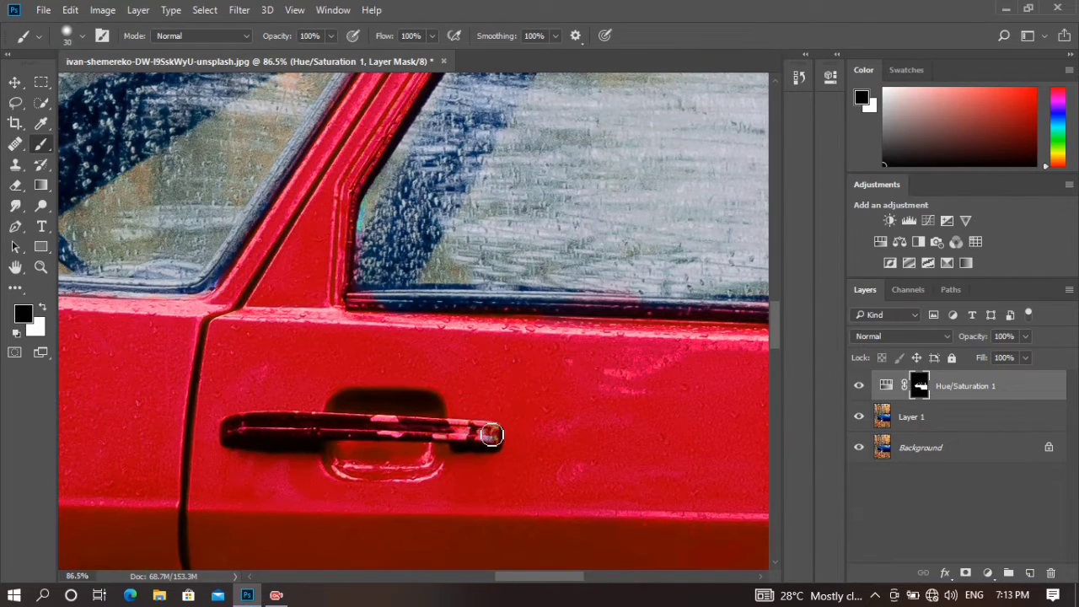
pyautogui.moveTo(491, 434)
pyautogui.mouseDown()
pyautogui.moveTo(280, 424)
pyautogui.moveTo(243, 435)
pyautogui.moveTo(253, 423)
pyautogui.moveTo(351, 428)
pyautogui.mouseUp()
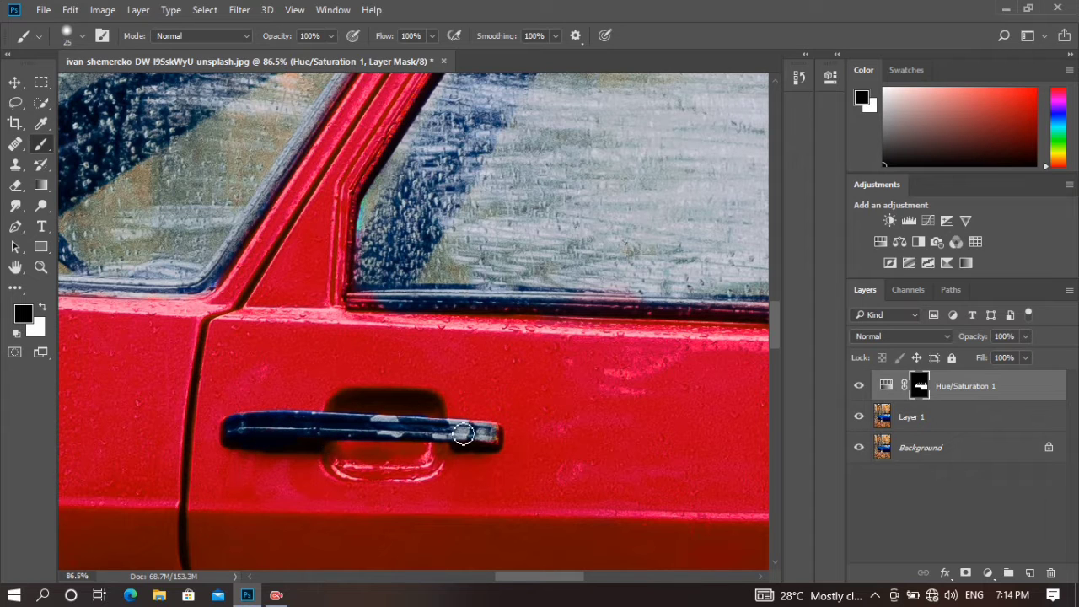
pyautogui.scroll(-3, 460, 436)
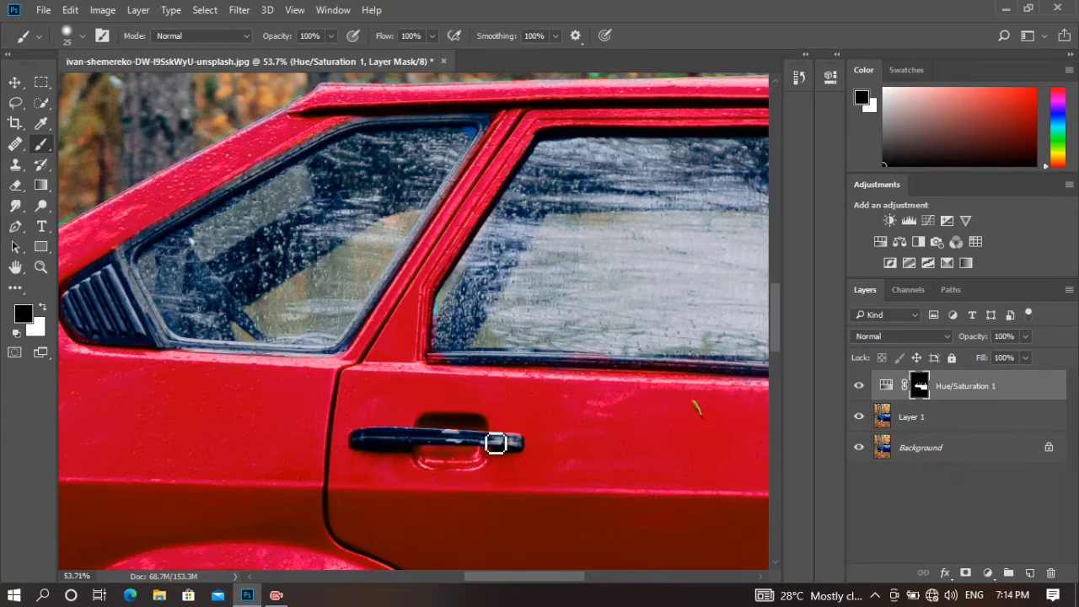
pyautogui.scroll(2, 585, 472)
pyautogui.scroll(1, 640, 422)
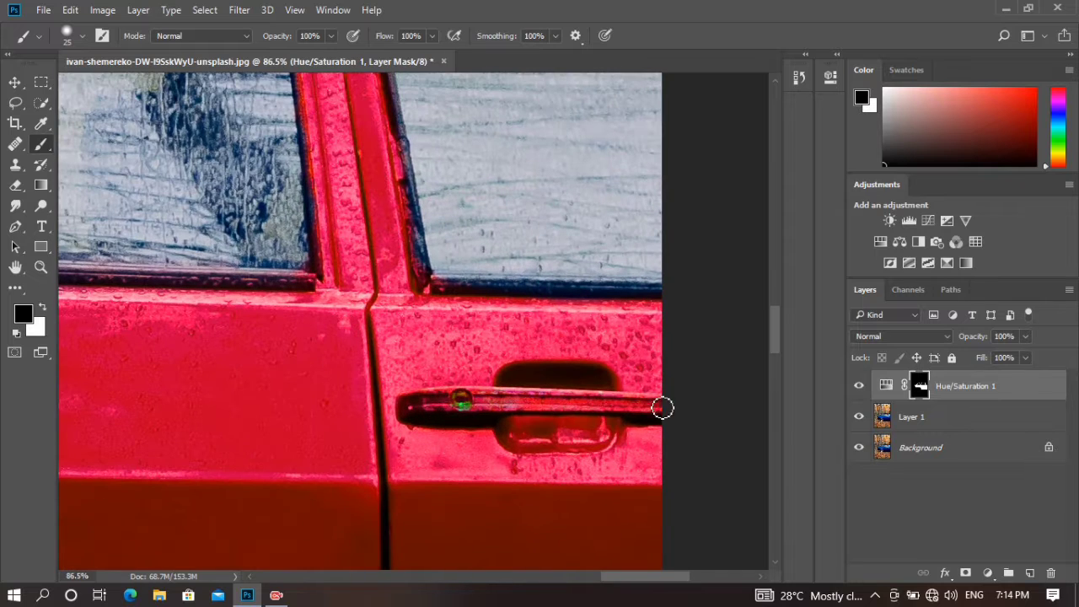
pyautogui.moveTo(661, 408)
pyautogui.mouseDown()
pyautogui.moveTo(464, 404)
pyautogui.moveTo(517, 393)
pyautogui.moveTo(405, 412)
pyautogui.moveTo(505, 412)
pyautogui.mouseUp()
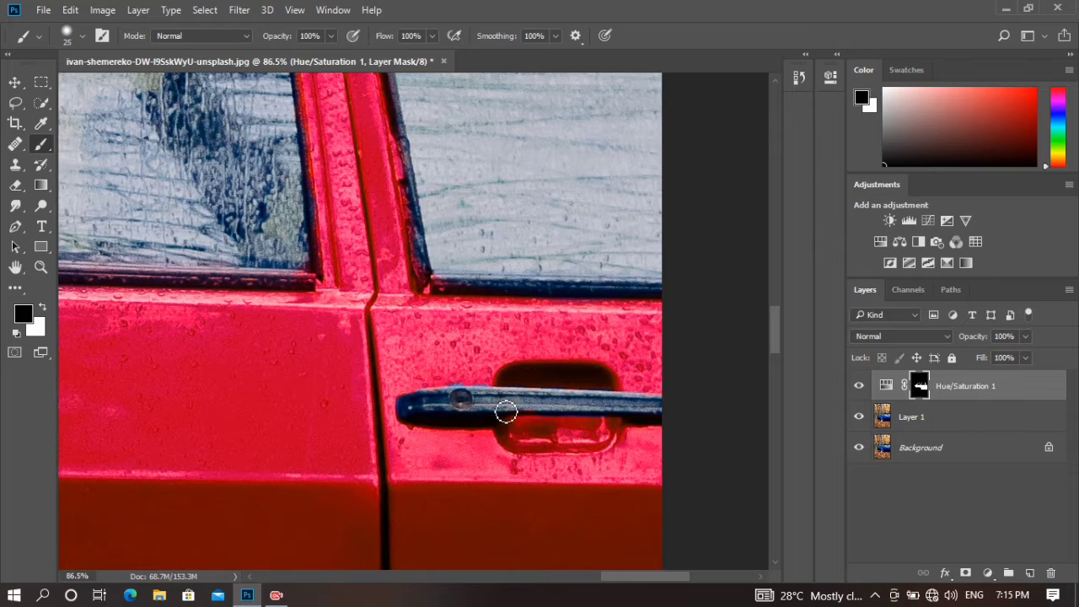
# - Paint white along the door frame edge on the mask to make that strip red again
pyautogui.press('x')
pyautogui.press('x')
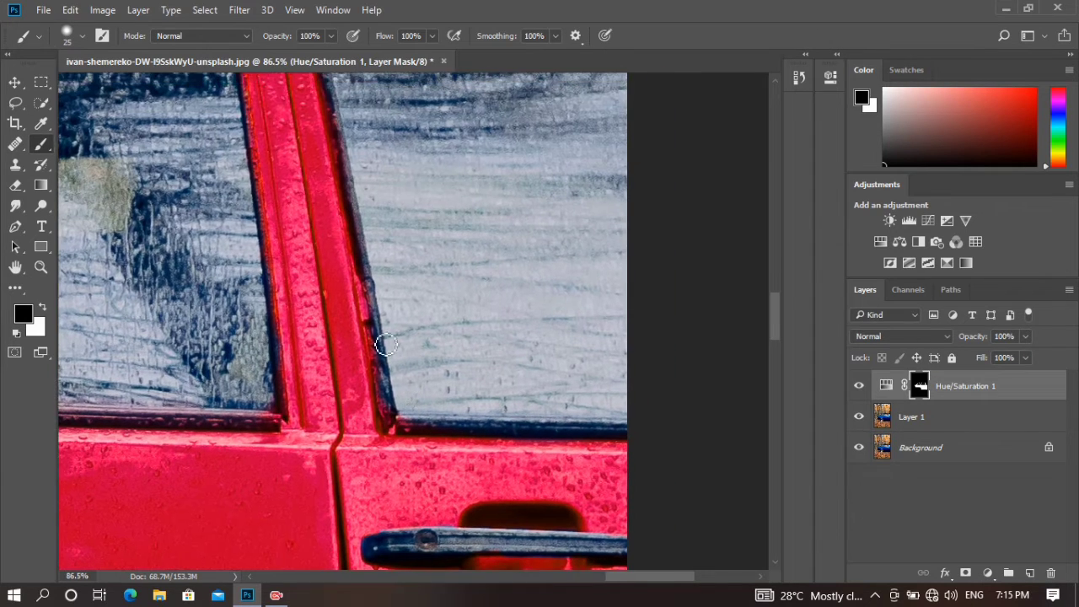
pyautogui.moveTo(451, 257); pyautogui.dragTo(404, 396)
pyautogui.moveTo(368, 285); pyautogui.dragTo(372, 313)
pyautogui.press('x')
pyautogui.moveTo(347, 253)
pyautogui.mouseDown()
pyautogui.moveTo(396, 291)
pyautogui.moveTo(398, 314)
pyautogui.mouseUp()
pyautogui.press('x')
pyautogui.moveTo(242, 335)
pyautogui.mouseDown()
pyautogui.moveTo(421, 413)
pyautogui.moveTo(477, 352)
pyautogui.mouseUp()
pyautogui.moveTo(350, 345)
pyautogui.mouseDown()
pyautogui.moveTo(533, 349)
pyautogui.moveTo(518, 329)
pyautogui.mouseUp()
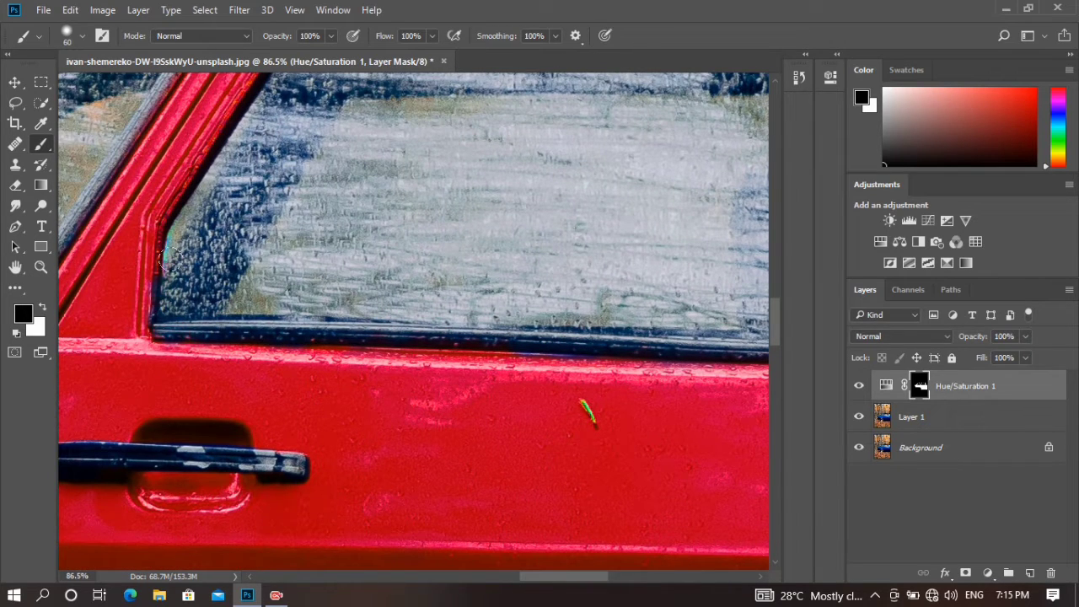
pyautogui.press('x')
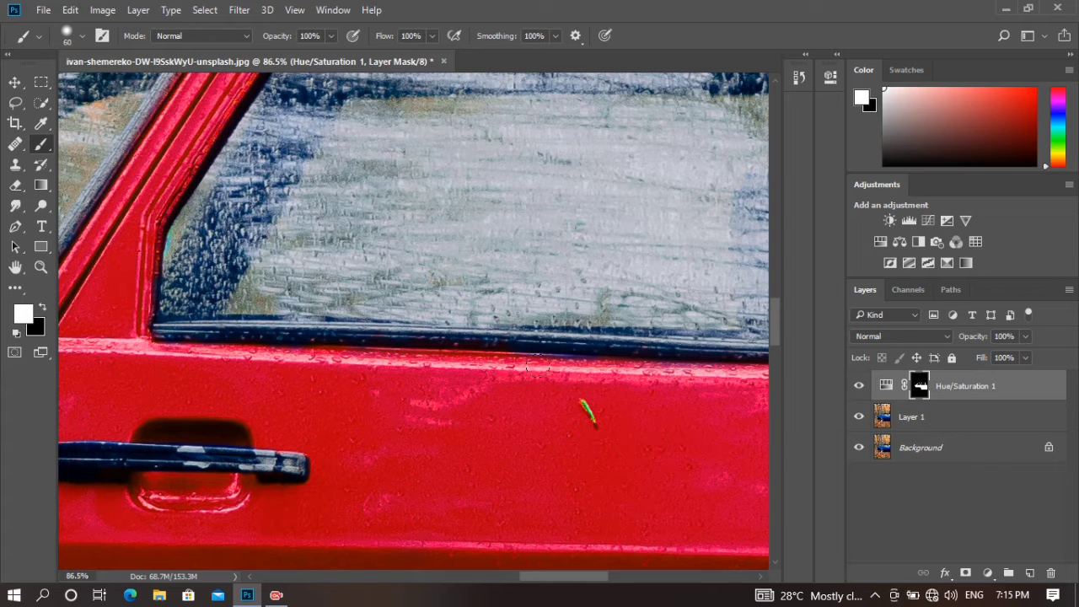
pyautogui.scroll(-3, 441, 309)
pyautogui.scroll(-2, 441, 308)
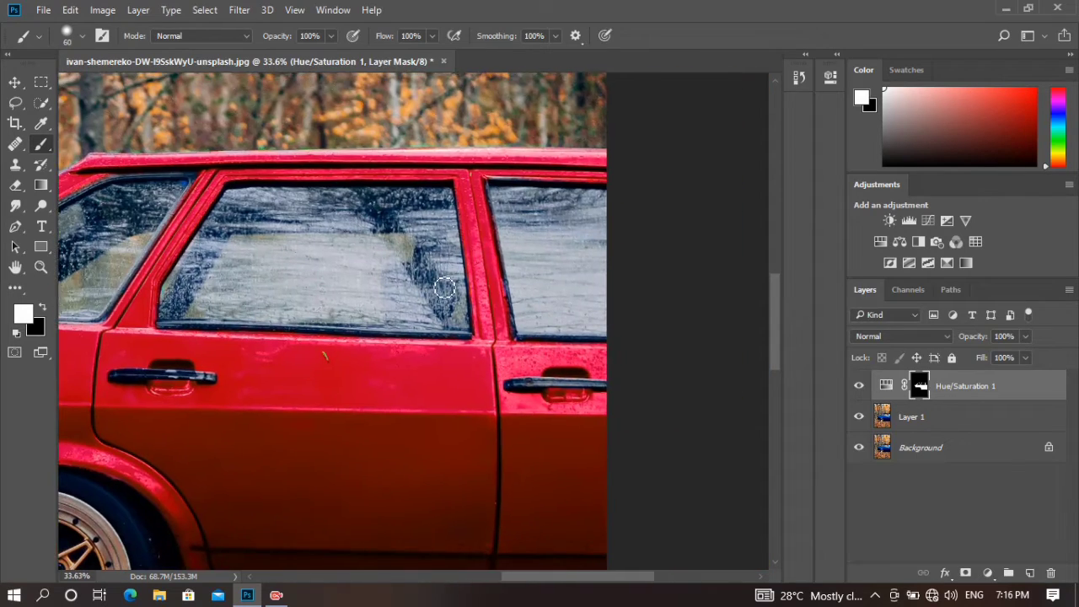
pyautogui.scroll(-2, 458, 303)
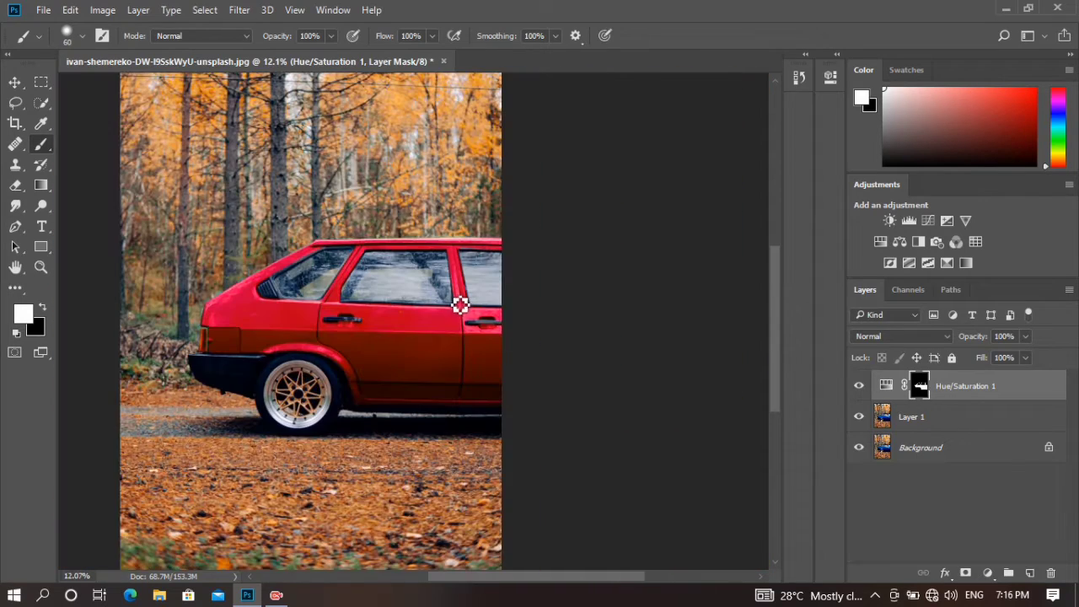
# - Stamp all visible layers into a new Layer 2, hiding Hue/Saturation 1 and Layer 1
pyautogui.click(922, 418)
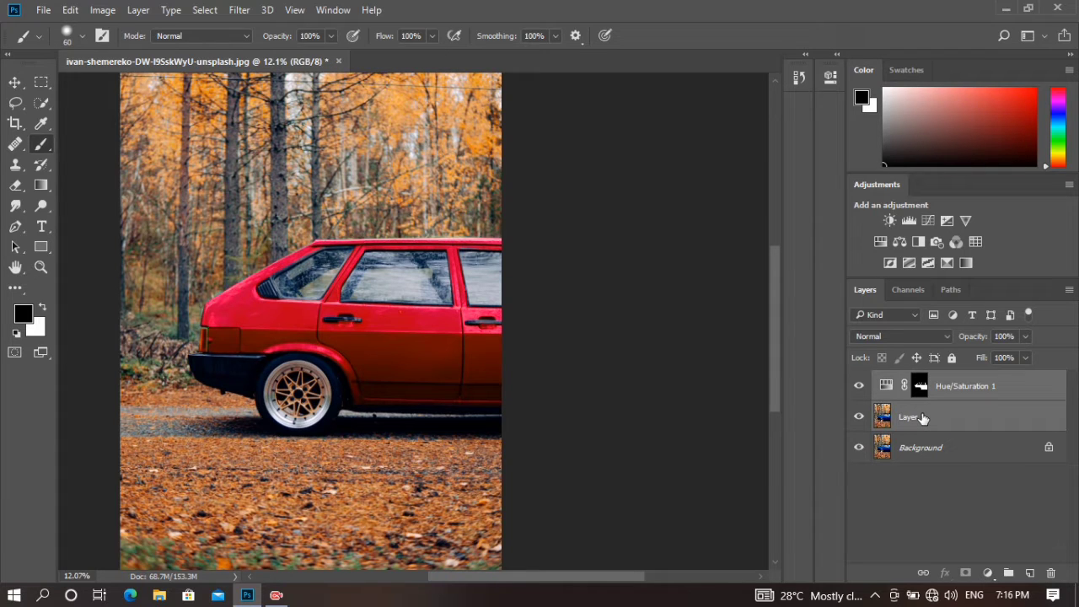
pyautogui.hotkey('ctrl', 'shift', 'alt', 'e')
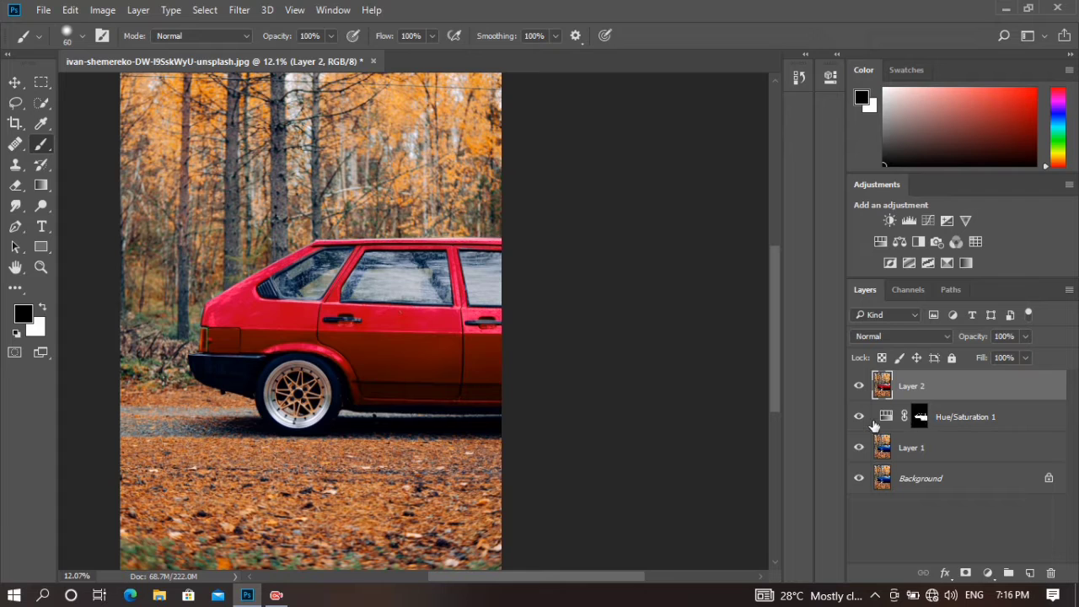
pyautogui.click(859, 416)
pyautogui.click(859, 448)
# - Toggle Layer 2's visibility repeatedly to compare the red car against the blue original
pyautogui.click(858, 386)
pyautogui.click(858, 386)
pyautogui.click(858, 386)
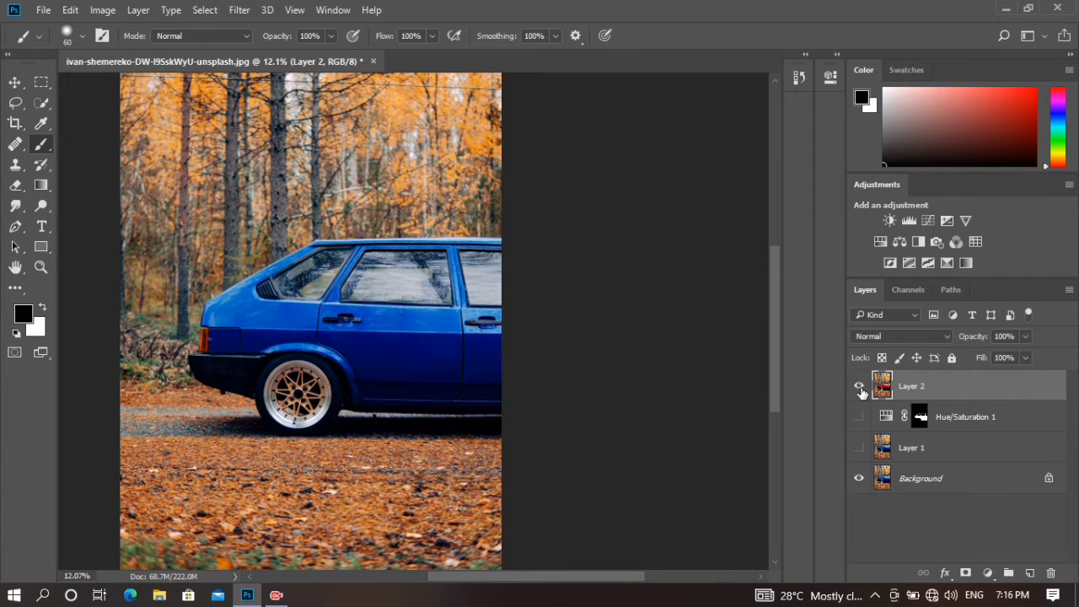
pyautogui.click(859, 386)
pyautogui.click(859, 386)
pyautogui.click(859, 386)
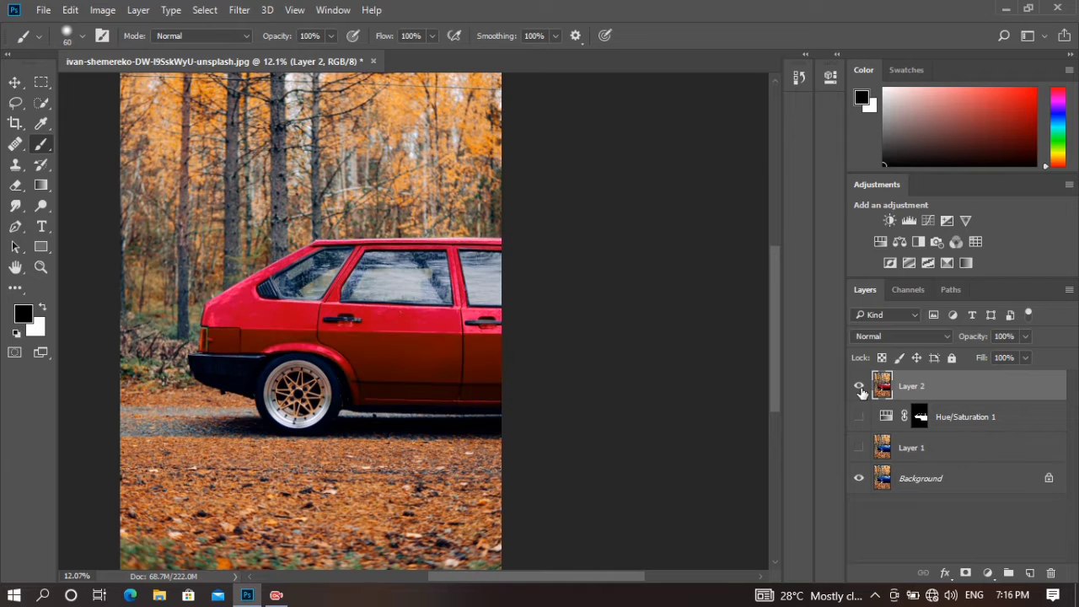
pyautogui.click(859, 386)
pyautogui.click(858, 386)
pyautogui.click(859, 386)
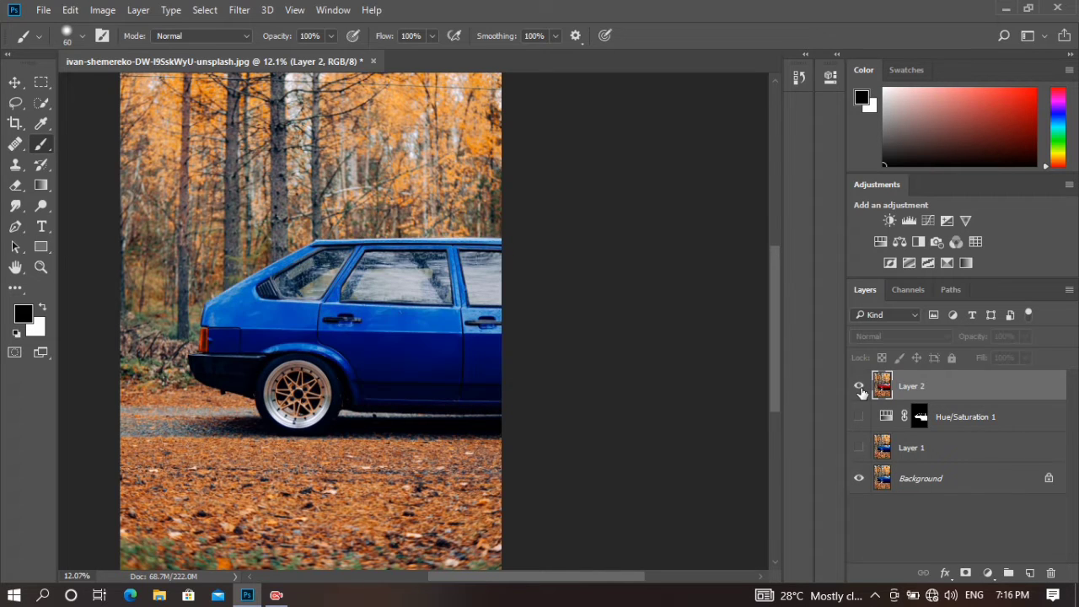
pyautogui.click(859, 386)
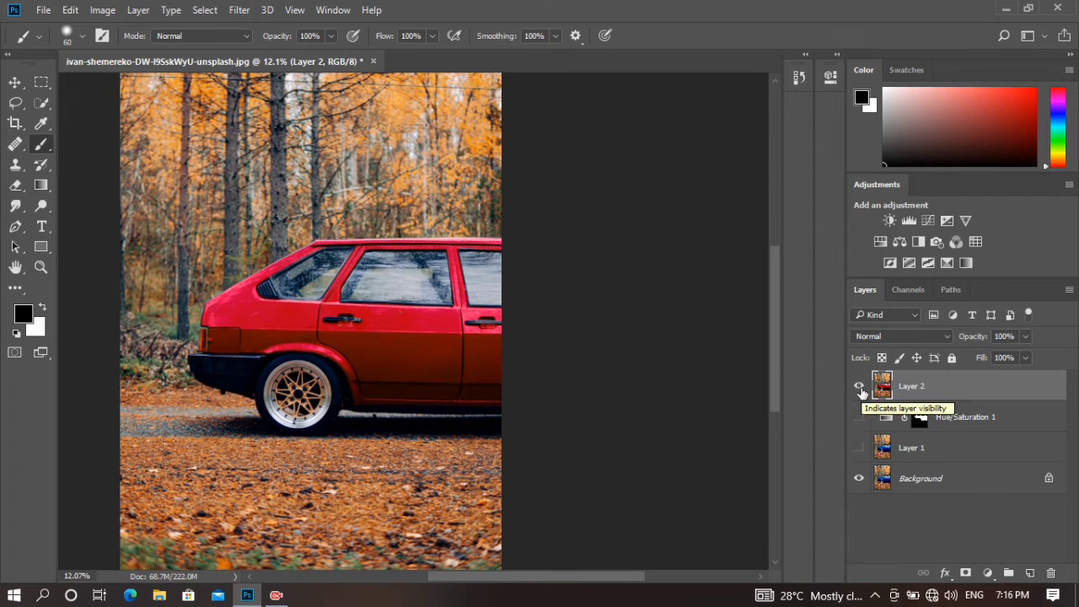